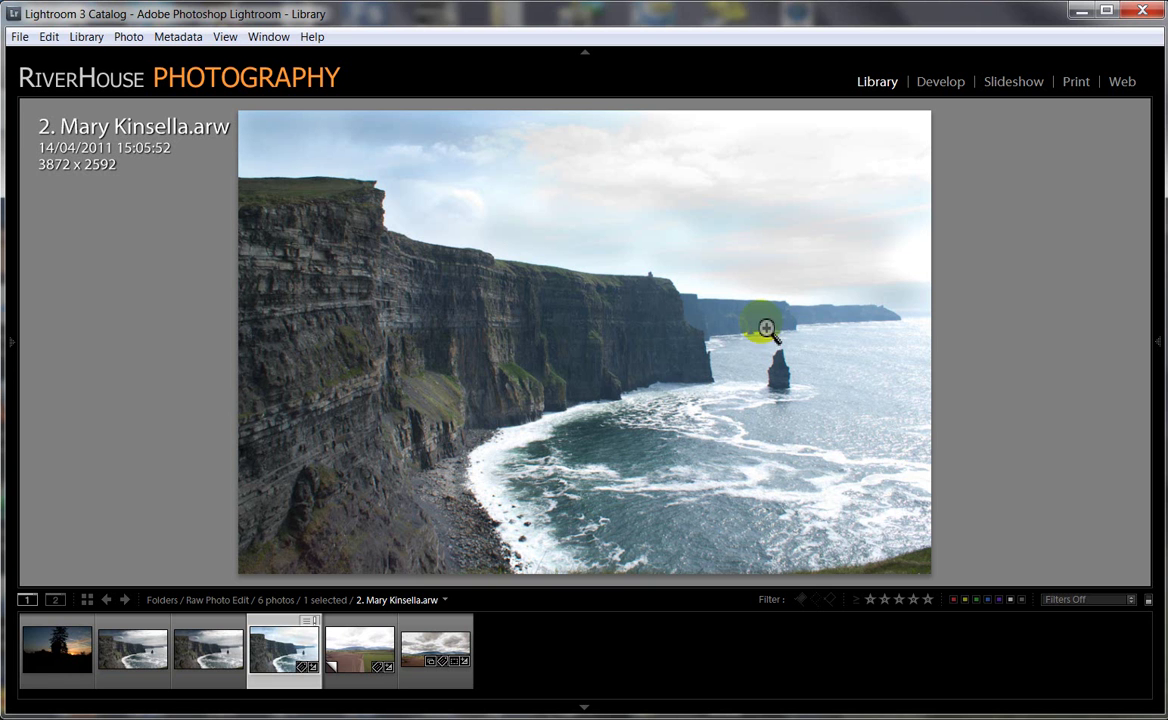
{"action": "left_click", "coordinate": [396, 310]}
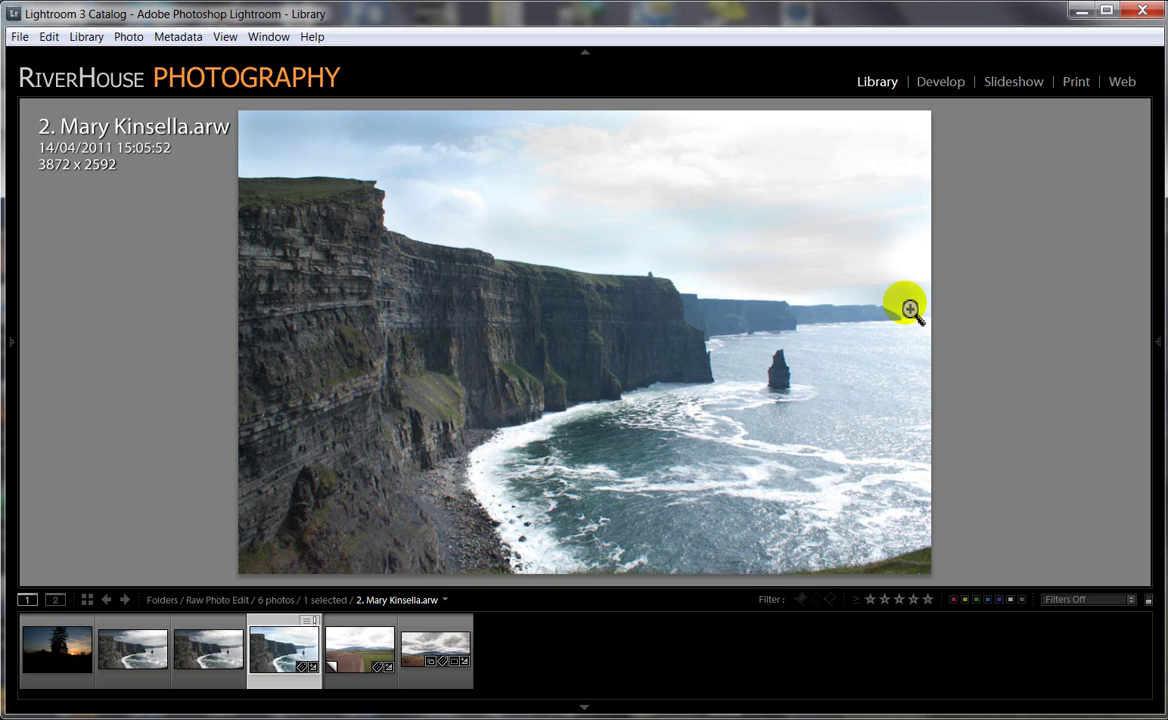
{"action": "left_click", "coordinate": [425, 289]}
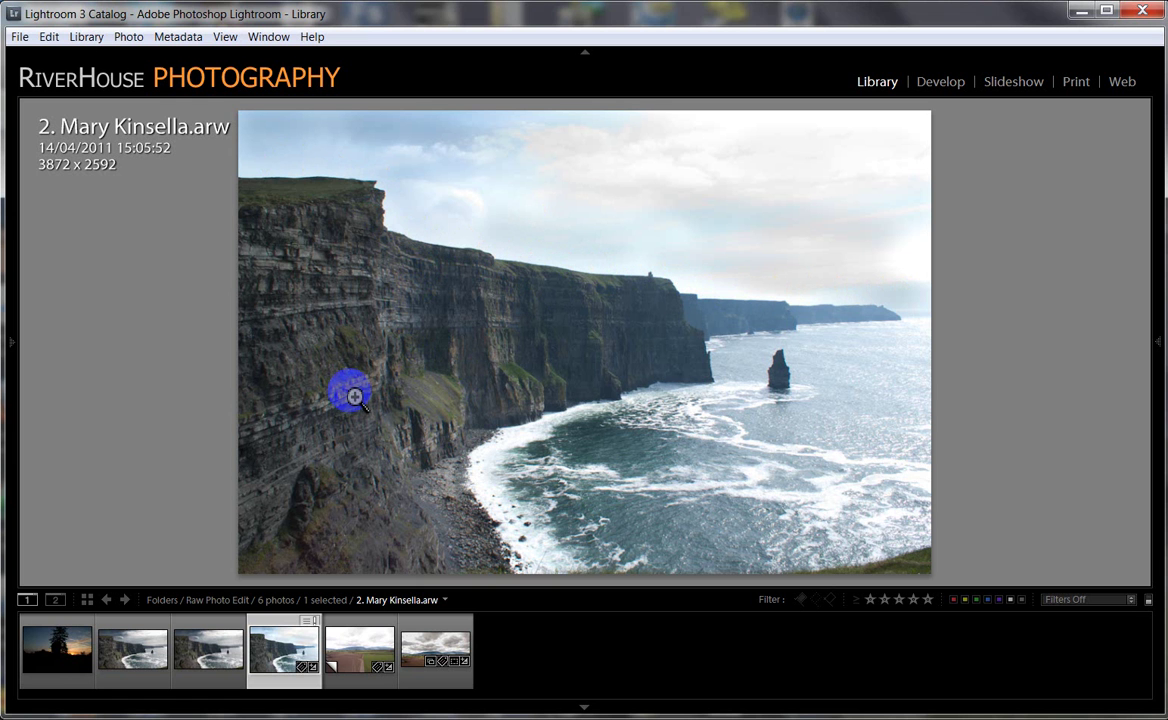
Compare the edited cliff photo's first JPG copy side by side with the original .arw raw file.
{"action": "left_click", "coordinate": [122, 660]}
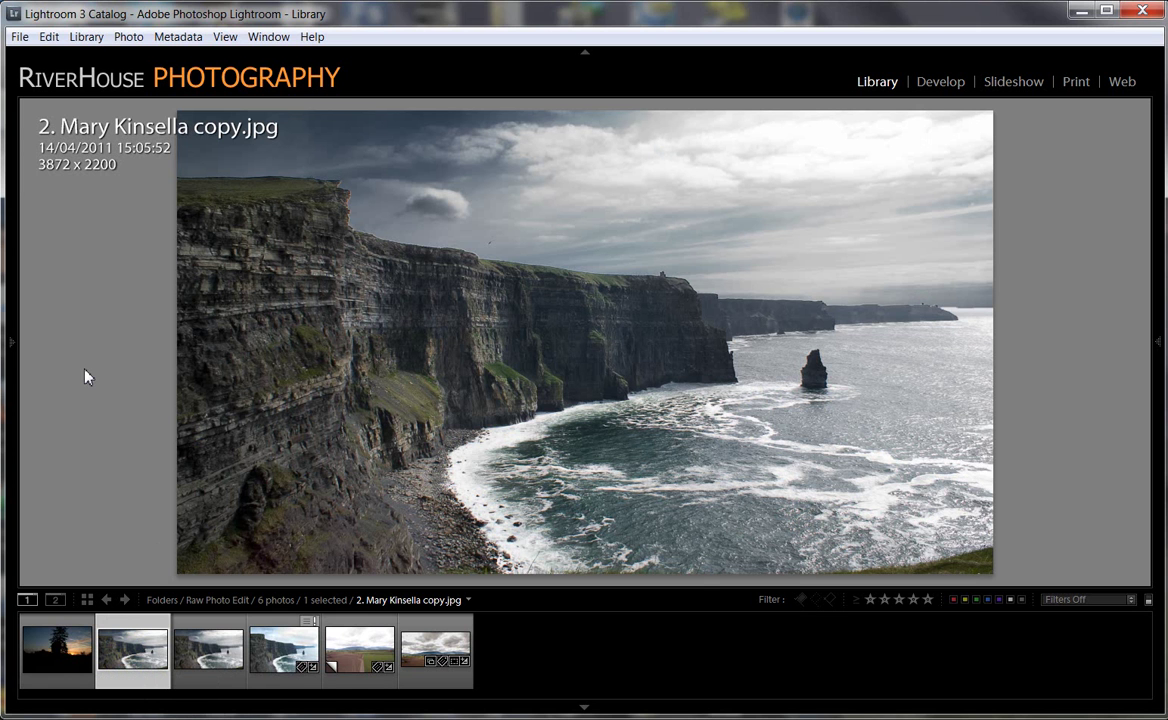
{"action": "left_click", "coordinate": [278, 652], "text": "ctrl"}
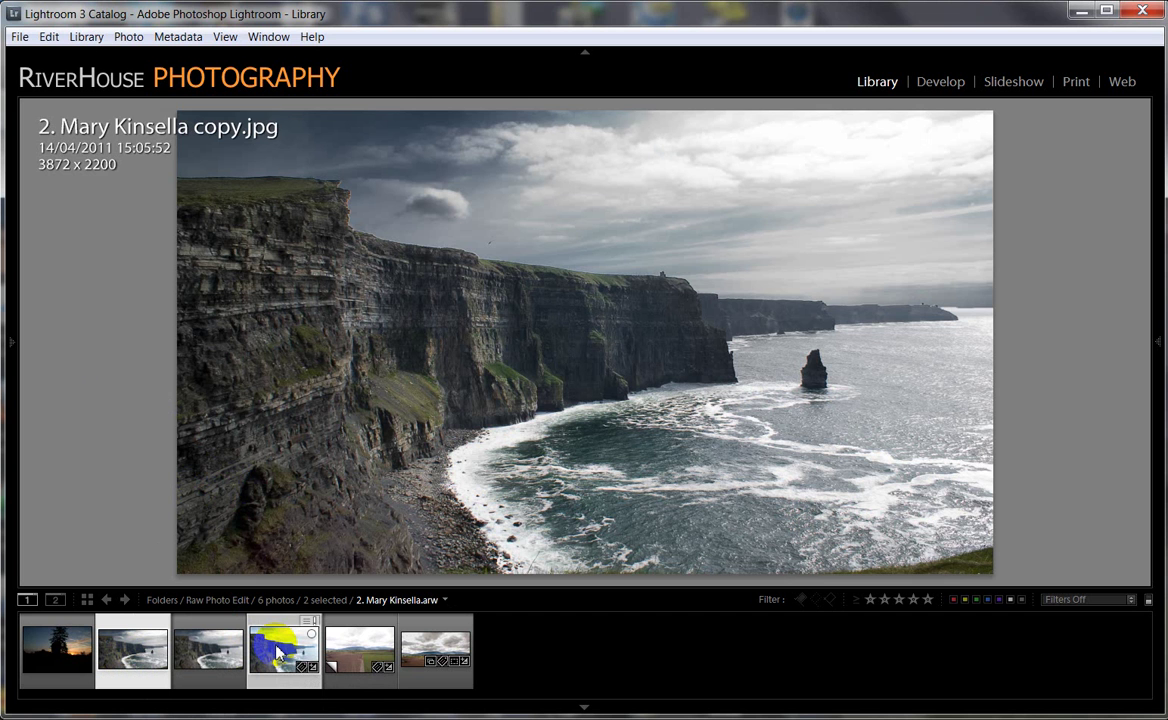
{"action": "key", "text": "c"}
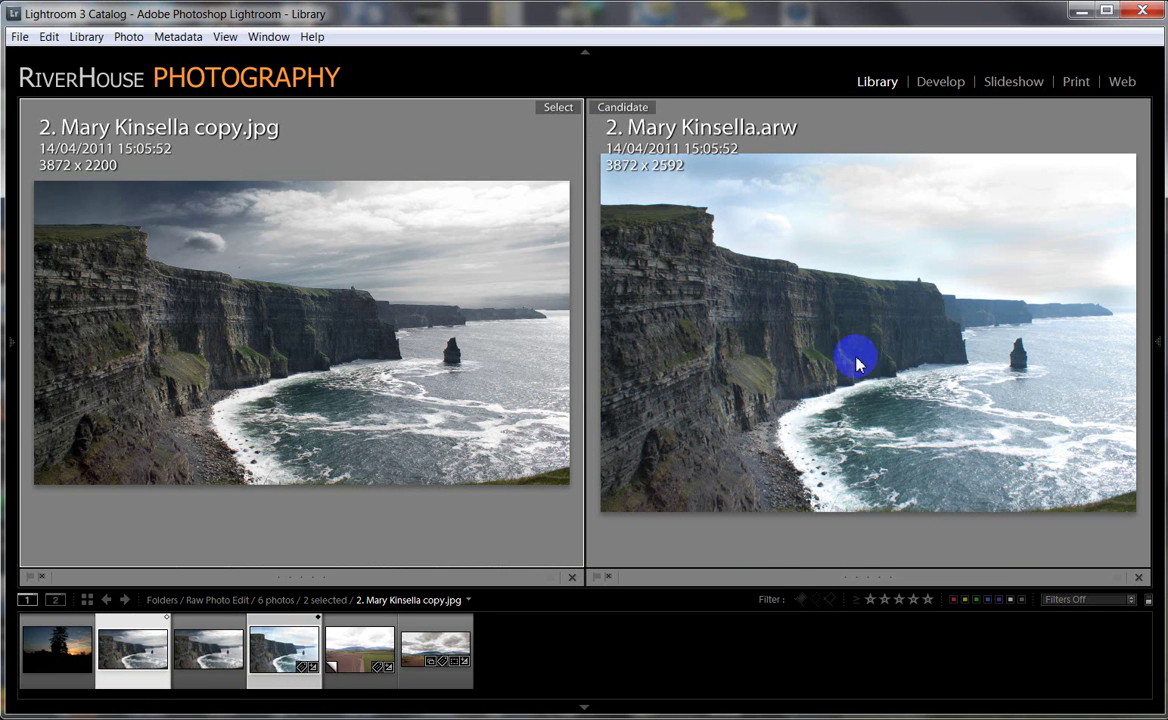
Close Lightroom without backing up the catalog and switch to Photoshop.
{"action": "left_click", "coordinate": [1142, 12]}
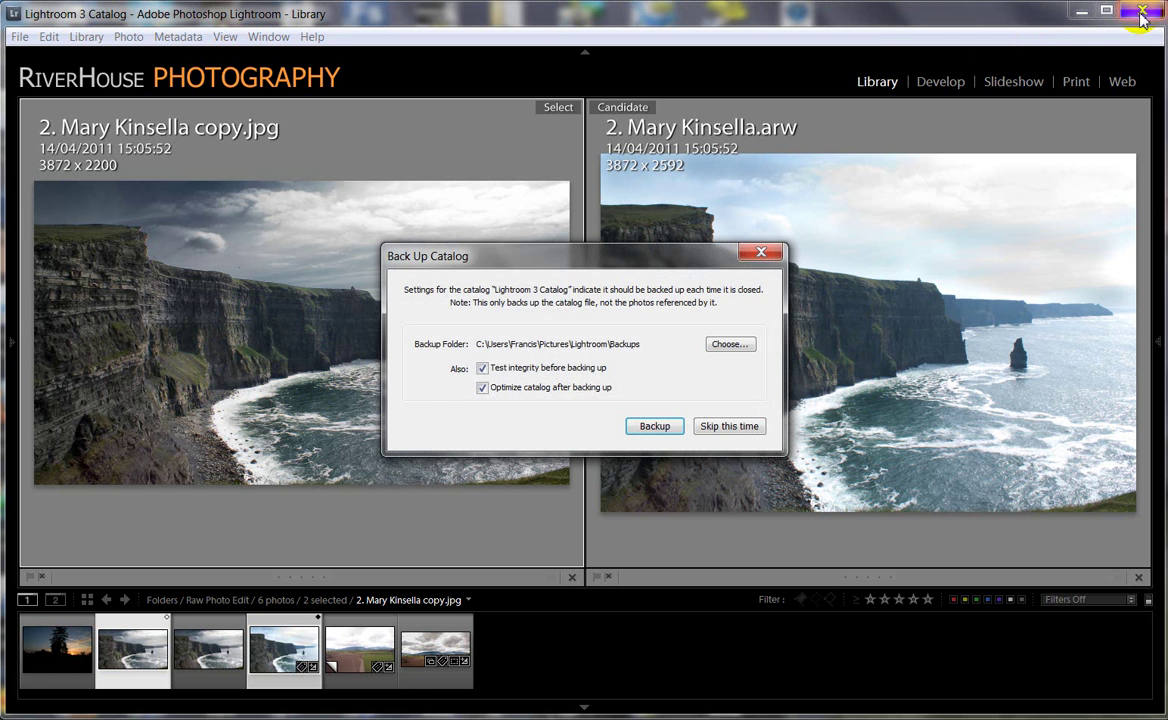
{"action": "left_click", "coordinate": [733, 426]}
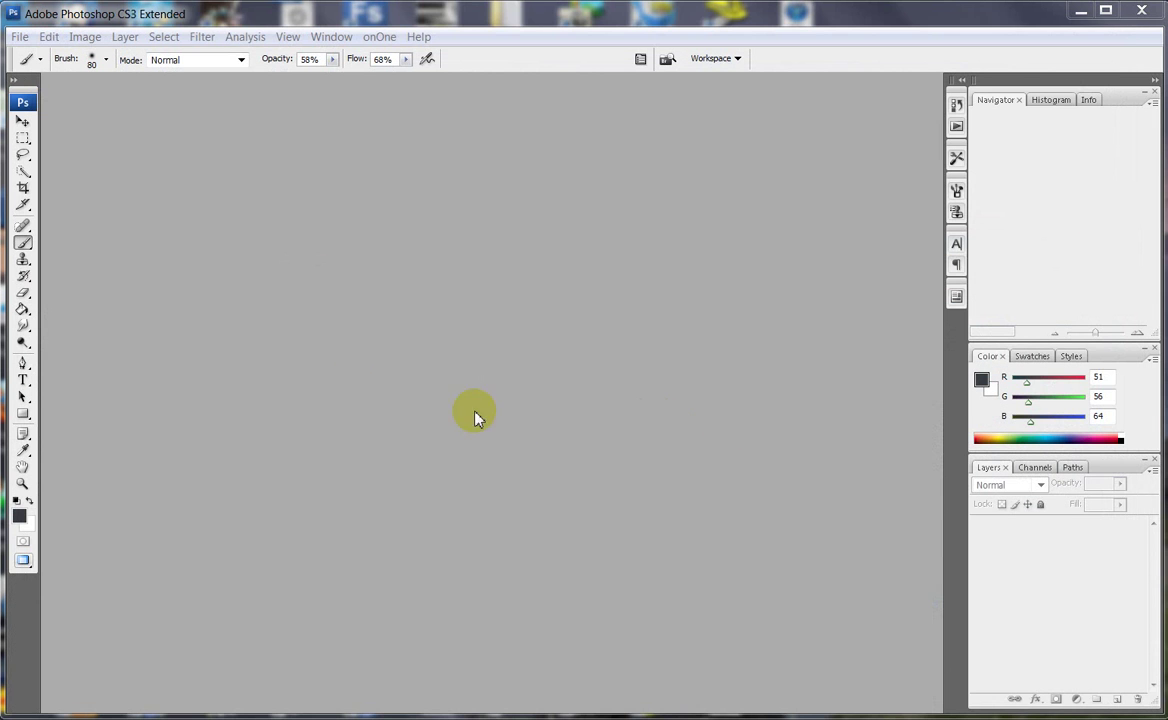
Open the cliff photo's .arw raw file from the Raw Photo Edit folder in Camera Raw.
{"action": "left_click", "coordinate": [19, 37]}
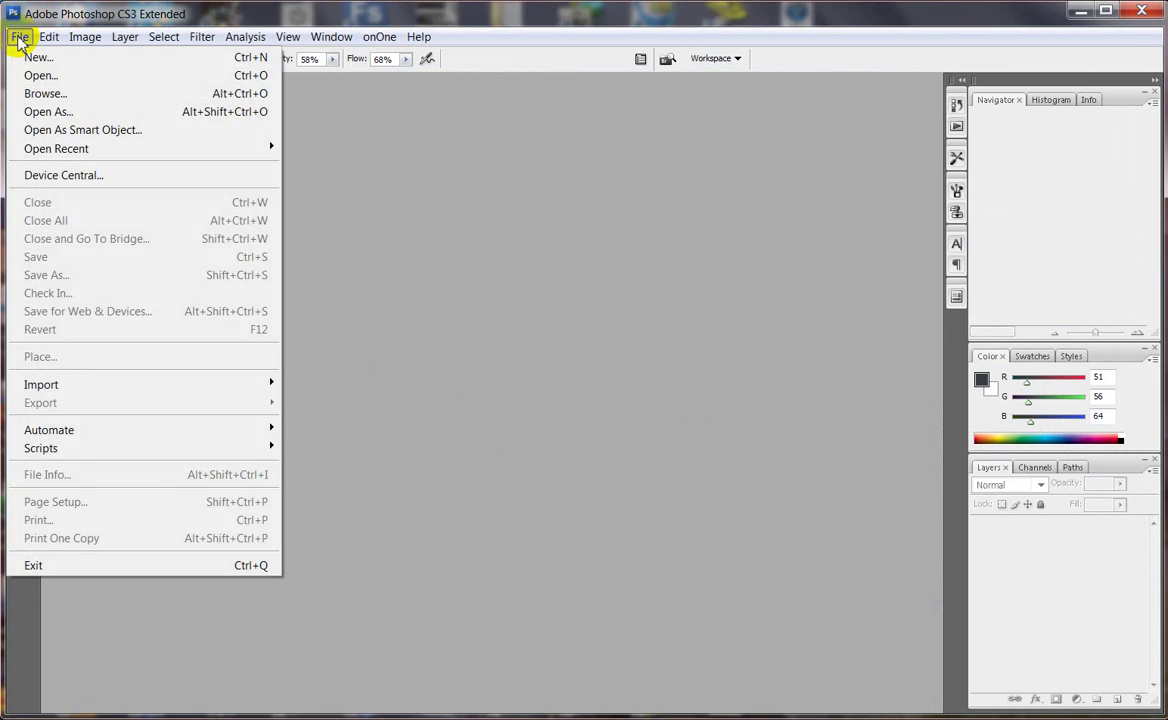
{"action": "left_click", "coordinate": [64, 77]}
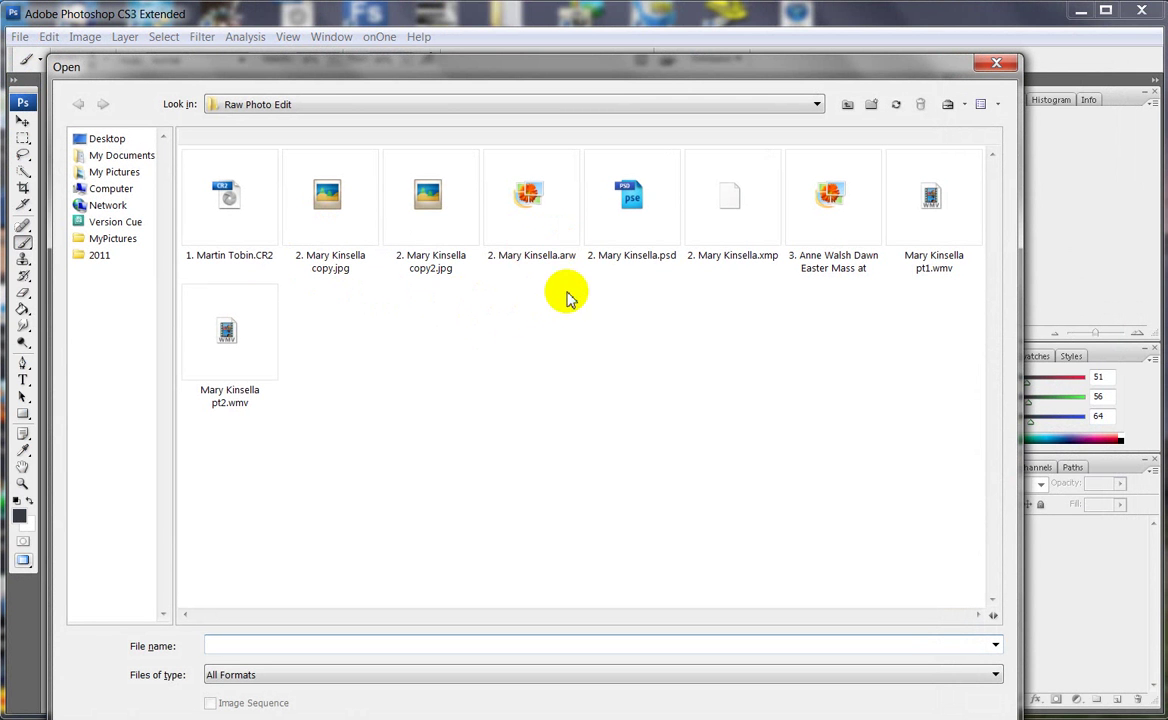
{"action": "left_click", "coordinate": [541, 203]}
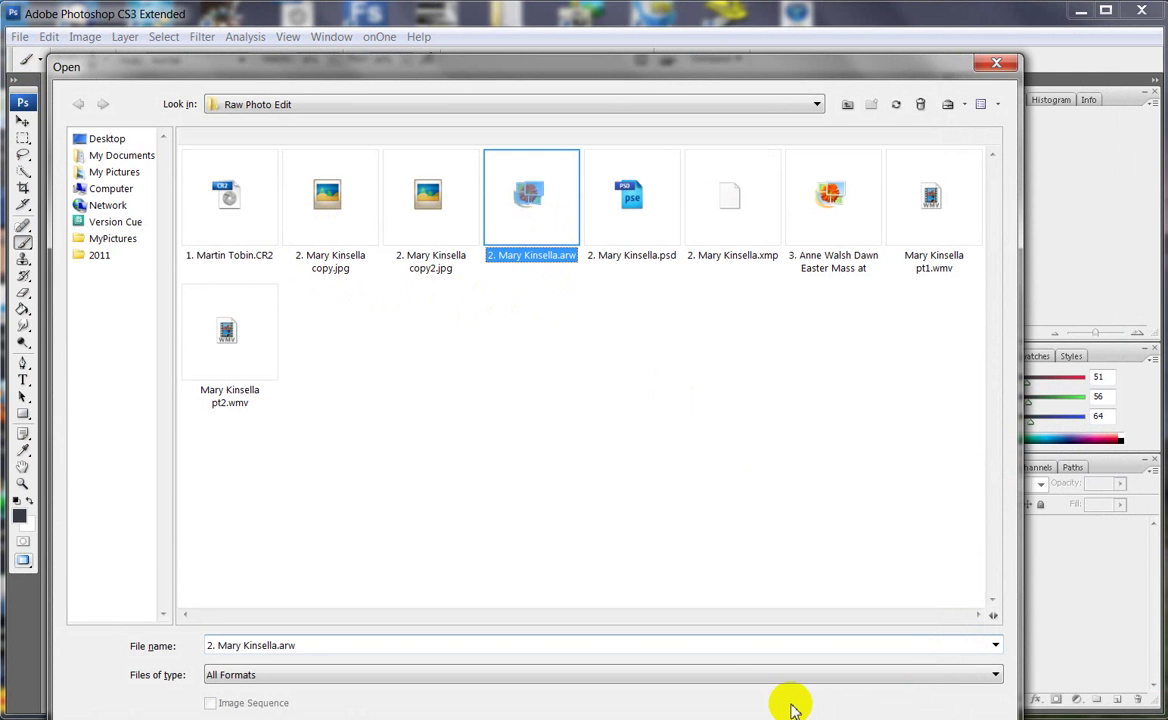
{"action": "left_click_drag", "start_coordinate": [628, 70], "coordinate": [628, 31]}
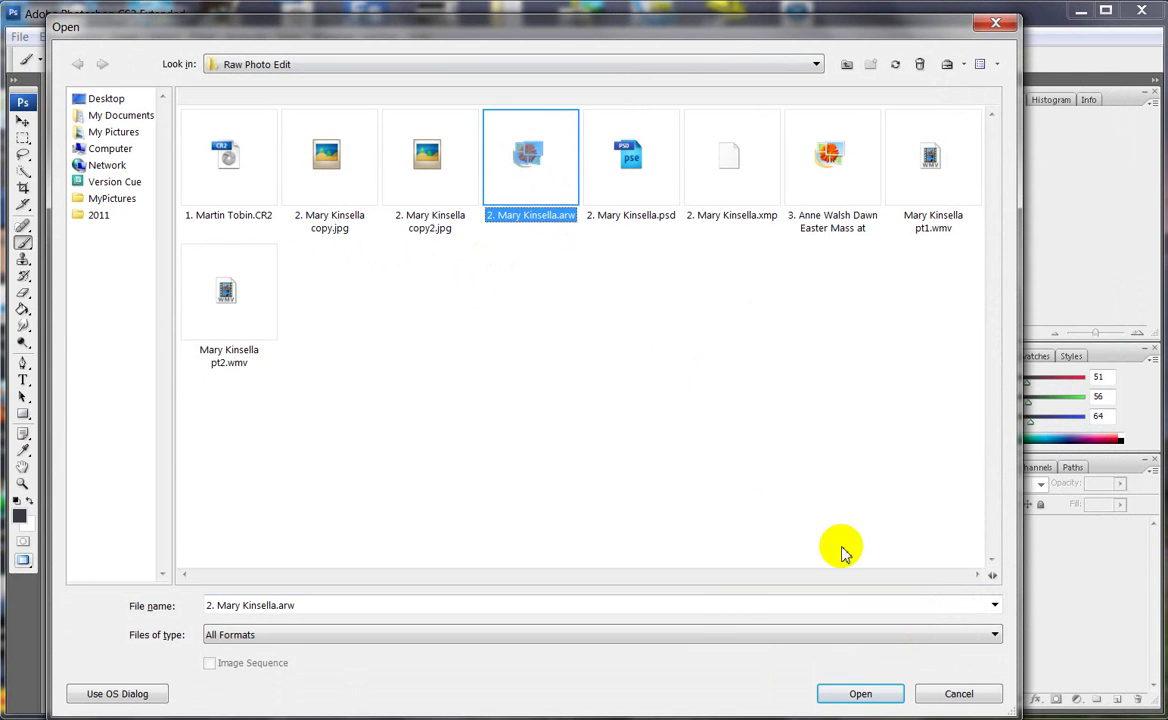
{"action": "left_click", "coordinate": [858, 694]}
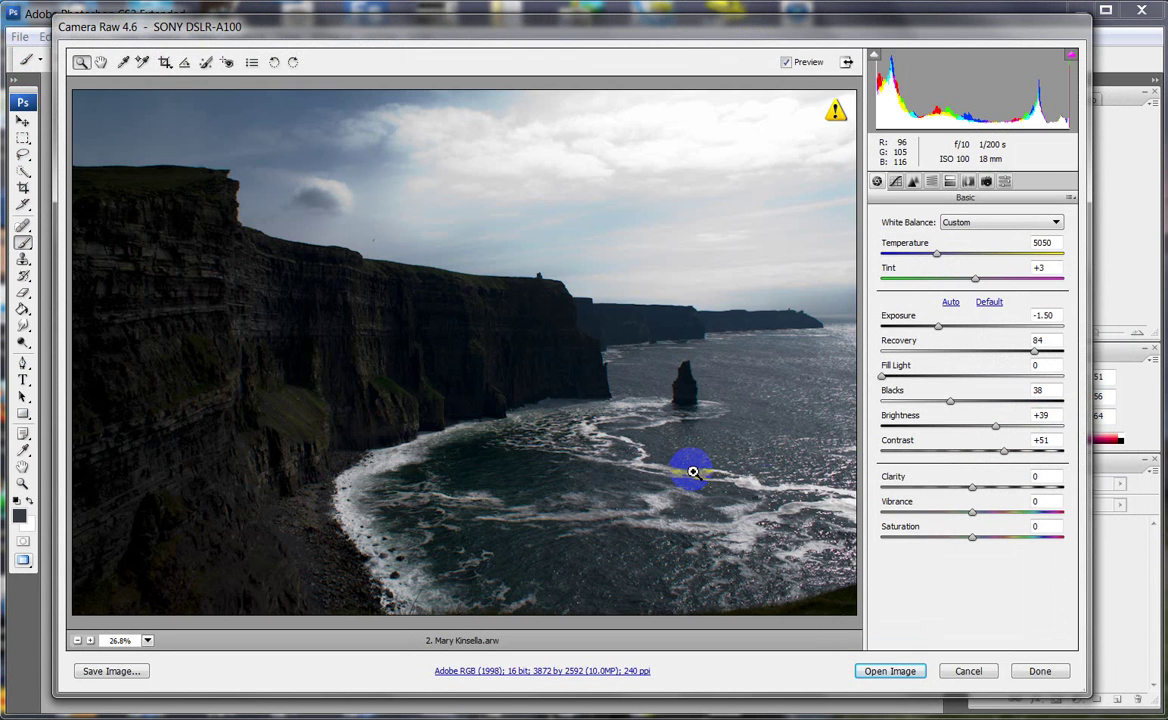
Reset the tonal adjustments to their defaults and set the white balance temperature to 5100.
{"action": "left_click", "coordinate": [989, 302]}
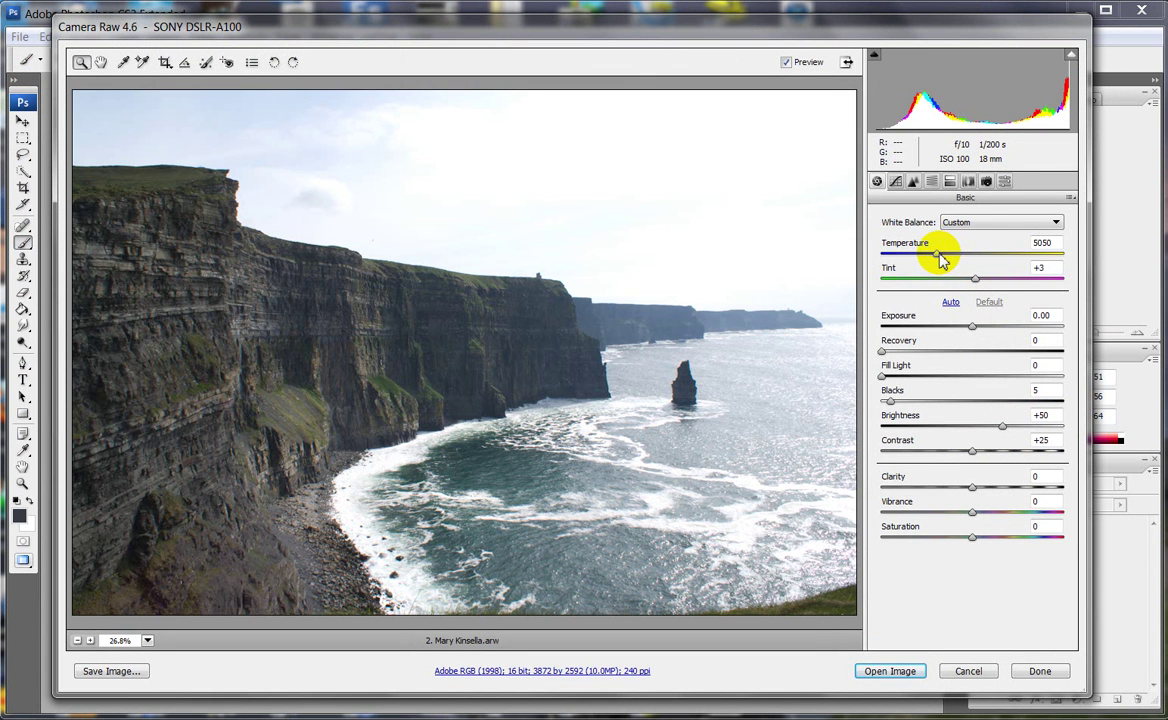
{"action": "left_click", "coordinate": [962, 225]}
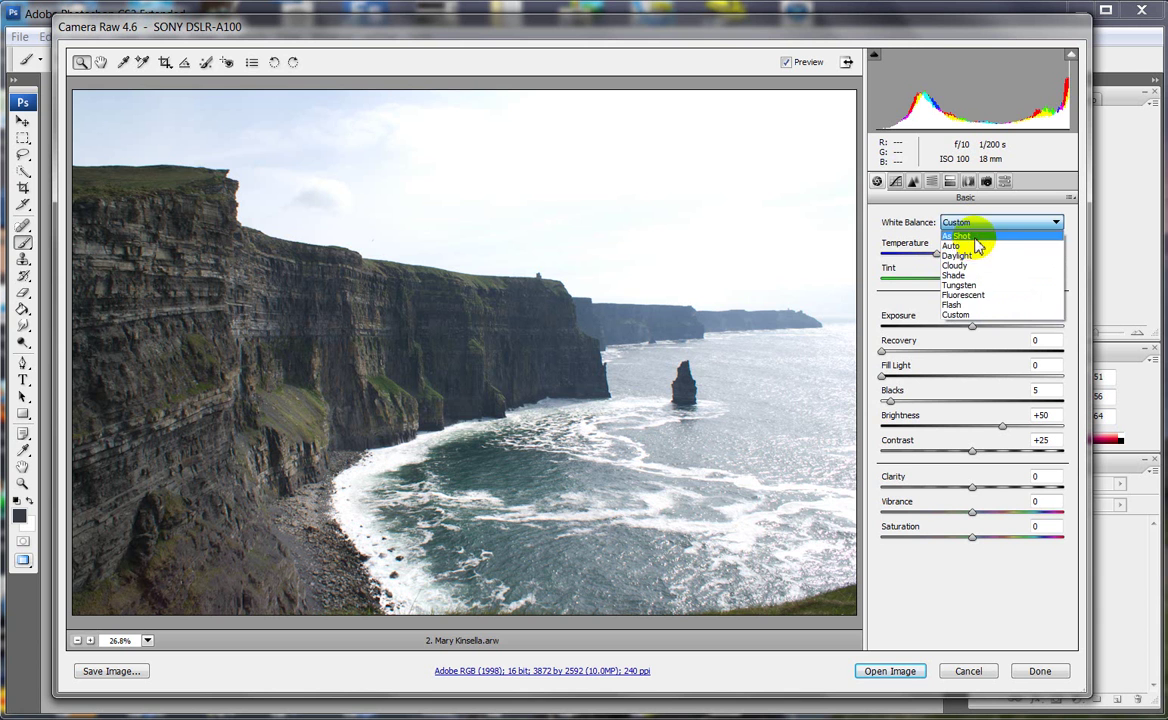
{"action": "left_click", "coordinate": [972, 236]}
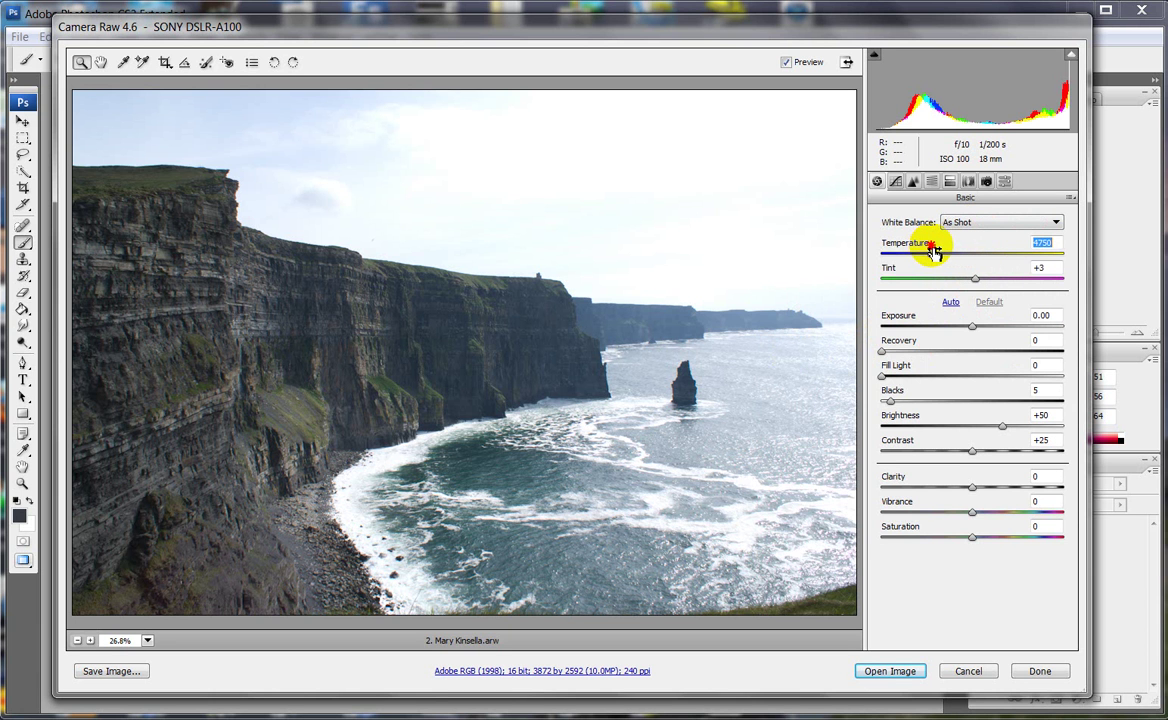
{"action": "left_click_drag", "start_coordinate": [932, 249], "coordinate": [937, 251]}
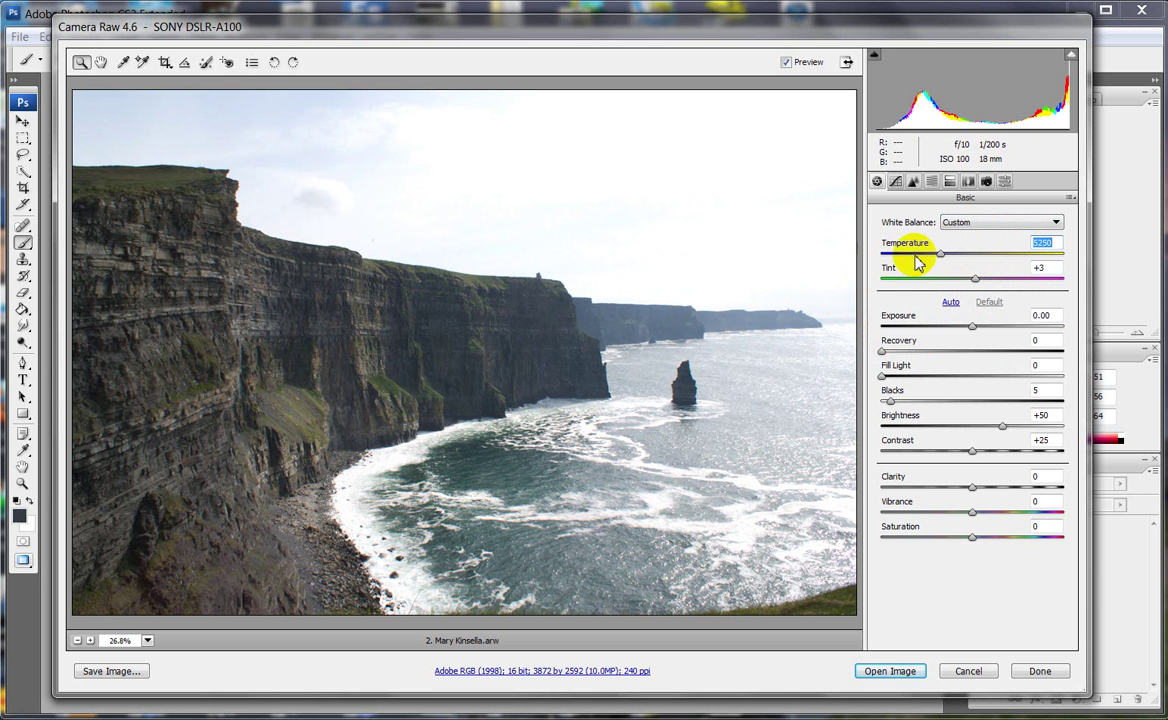
{"action": "mouse_move", "coordinate": [943, 248]}
{"action": "left_mouse_down"}
{"action": "mouse_move", "coordinate": [892, 248]}
{"action": "mouse_move", "coordinate": [1030, 249]}
{"action": "mouse_move", "coordinate": [920, 257]}
{"action": "mouse_move", "coordinate": [940, 255]}
{"action": "left_mouse_up"}
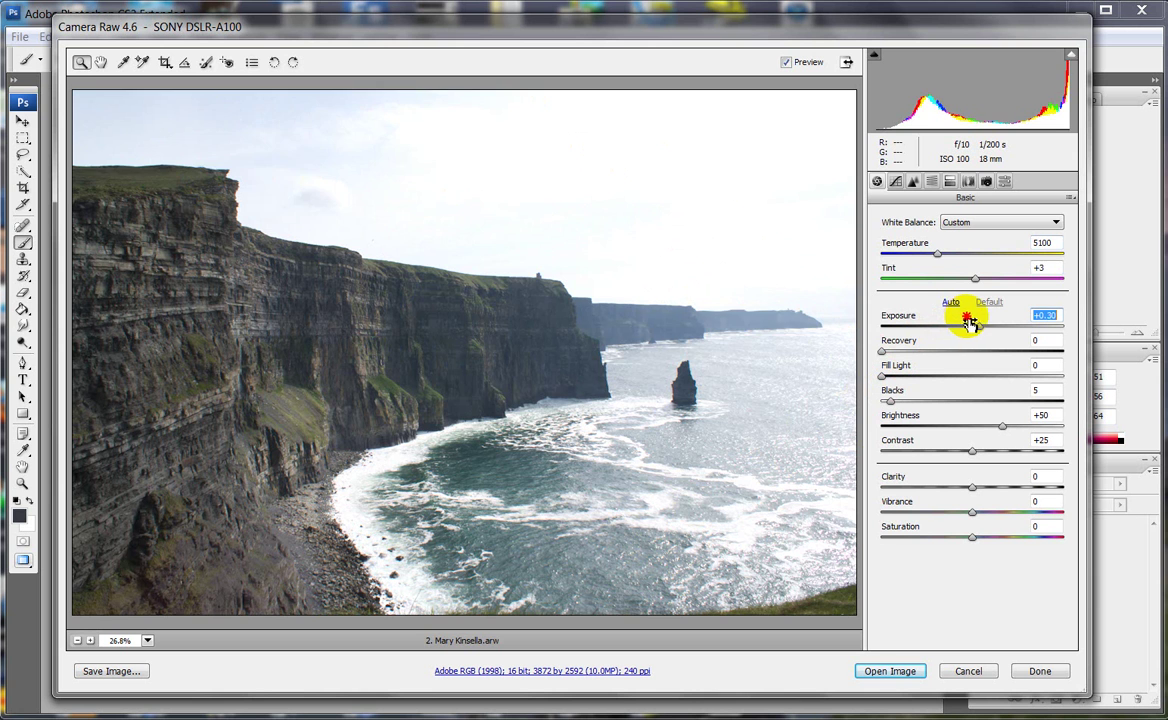
Adjust the tones for the land and sea with Exposure 0.00, Recovery 79, Contrast +74 and Blacks 6.
{"action": "left_click_drag", "start_coordinate": [969, 320], "coordinate": [965, 319]}
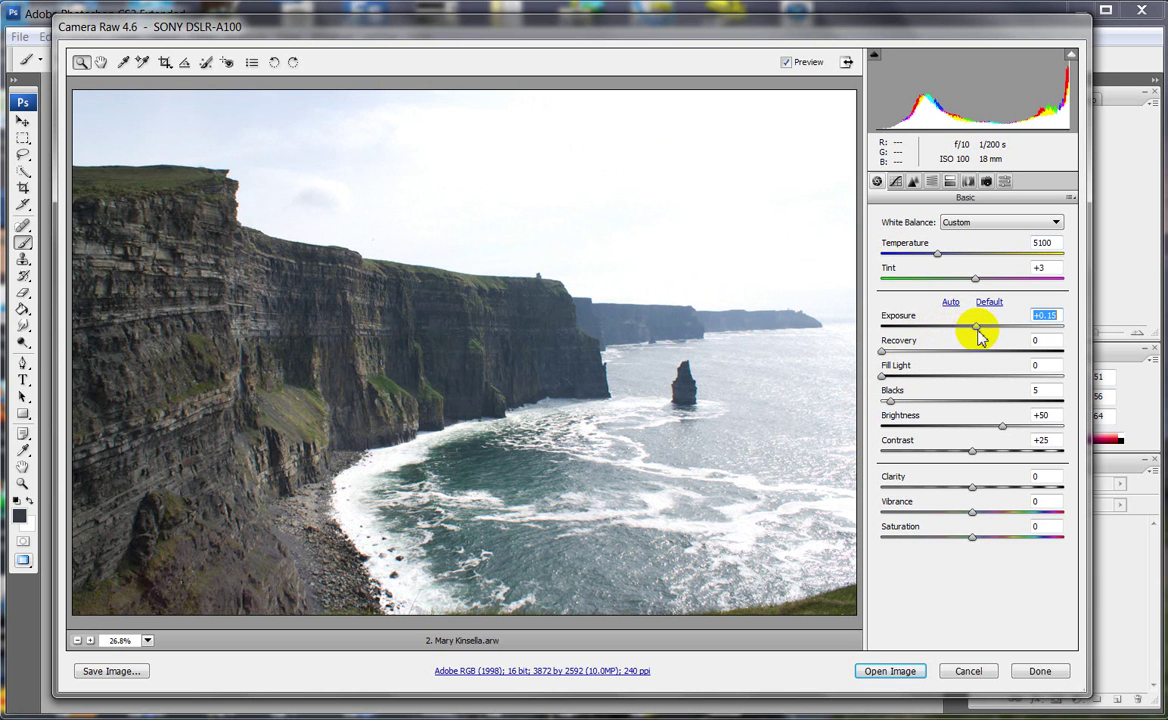
{"action": "double_click", "coordinate": [975, 327]}
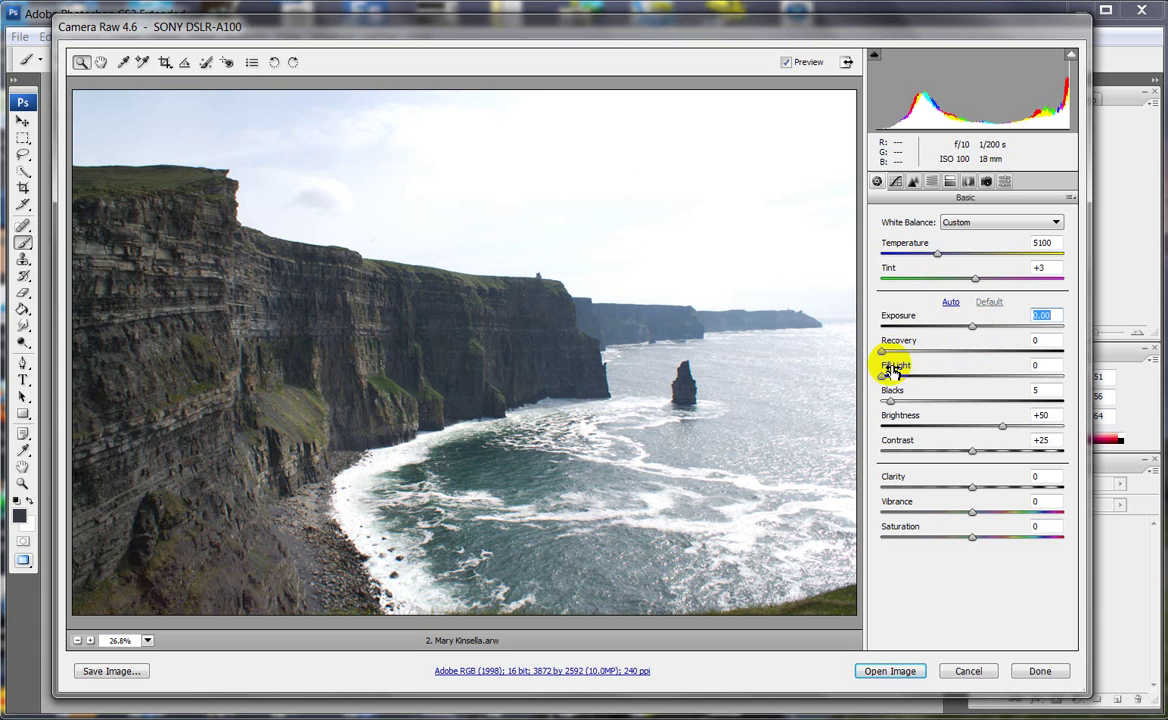
{"action": "left_click_drag", "start_coordinate": [890, 352], "coordinate": [1013, 361]}
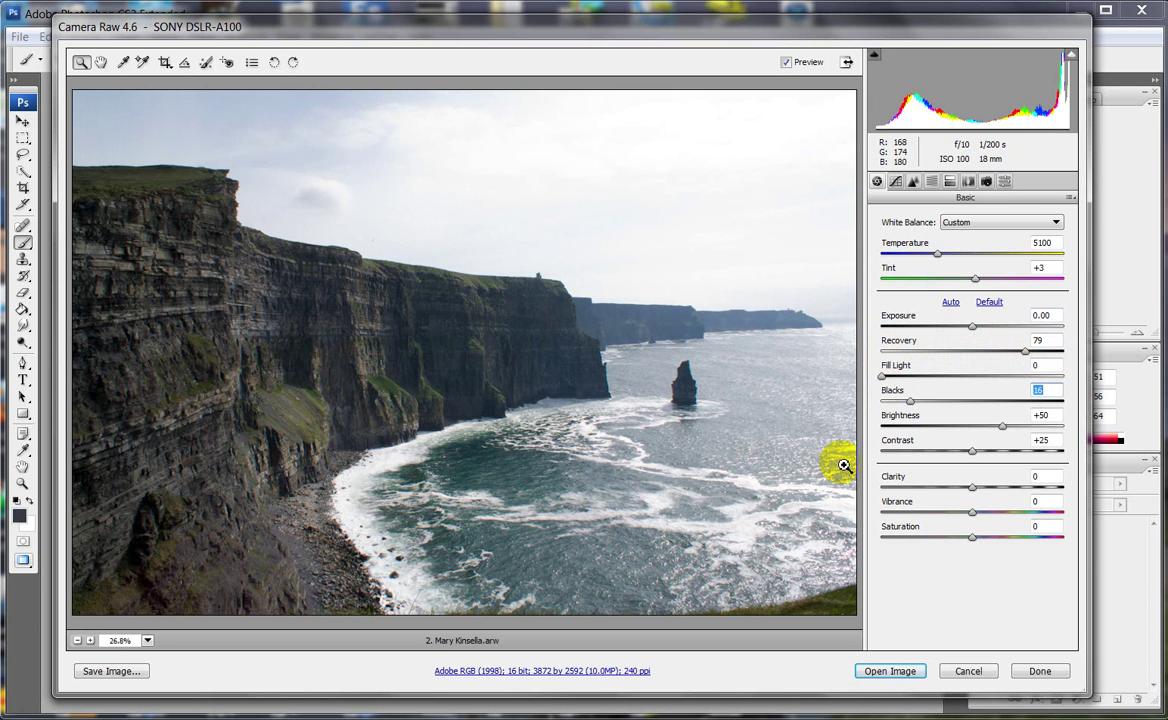
{"action": "left_click_drag", "start_coordinate": [968, 450], "coordinate": [1003, 449]}
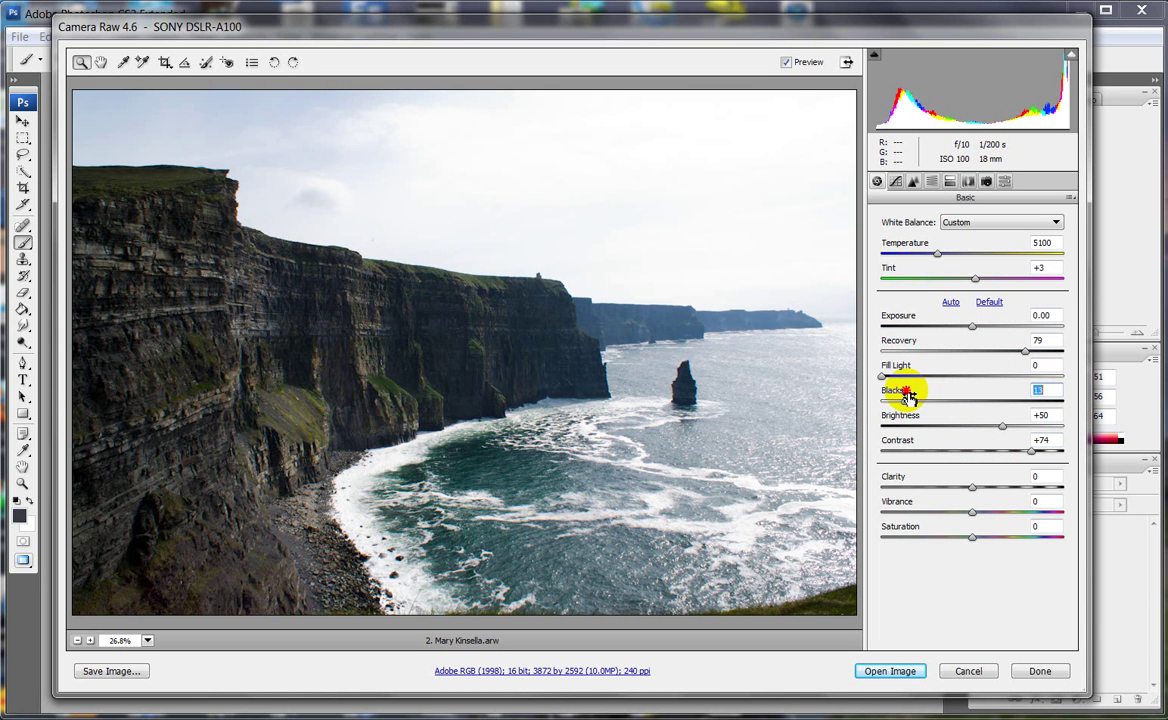
{"action": "left_click_drag", "start_coordinate": [908, 395], "coordinate": [903, 397]}
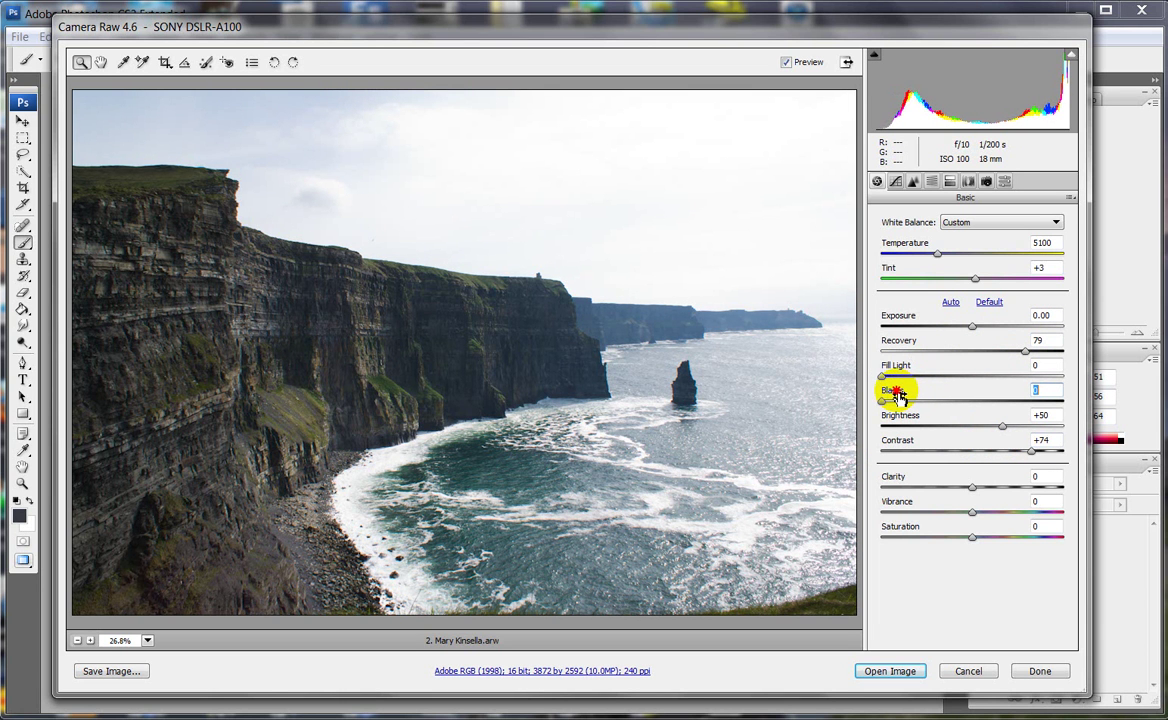
{"action": "left_click_drag", "start_coordinate": [897, 395], "coordinate": [903, 396]}
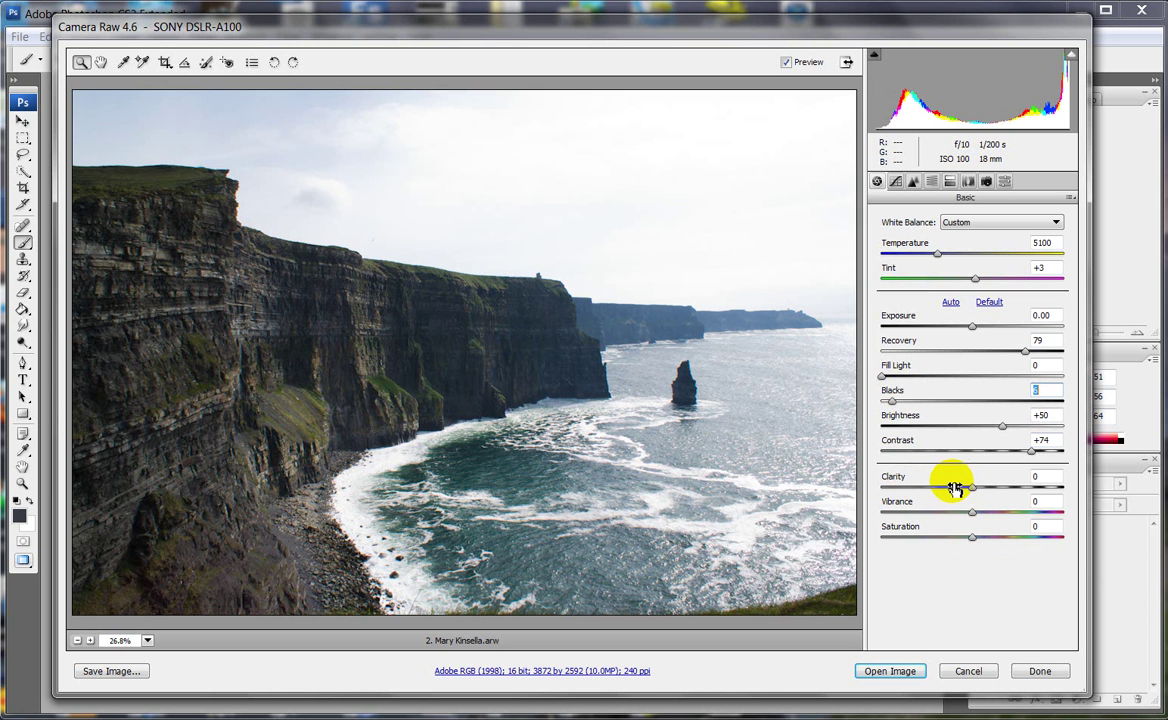
Set Clarity to +17 and open the adjusted raw image in Photoshop.
{"action": "left_click_drag", "start_coordinate": [968, 487], "coordinate": [991, 479]}
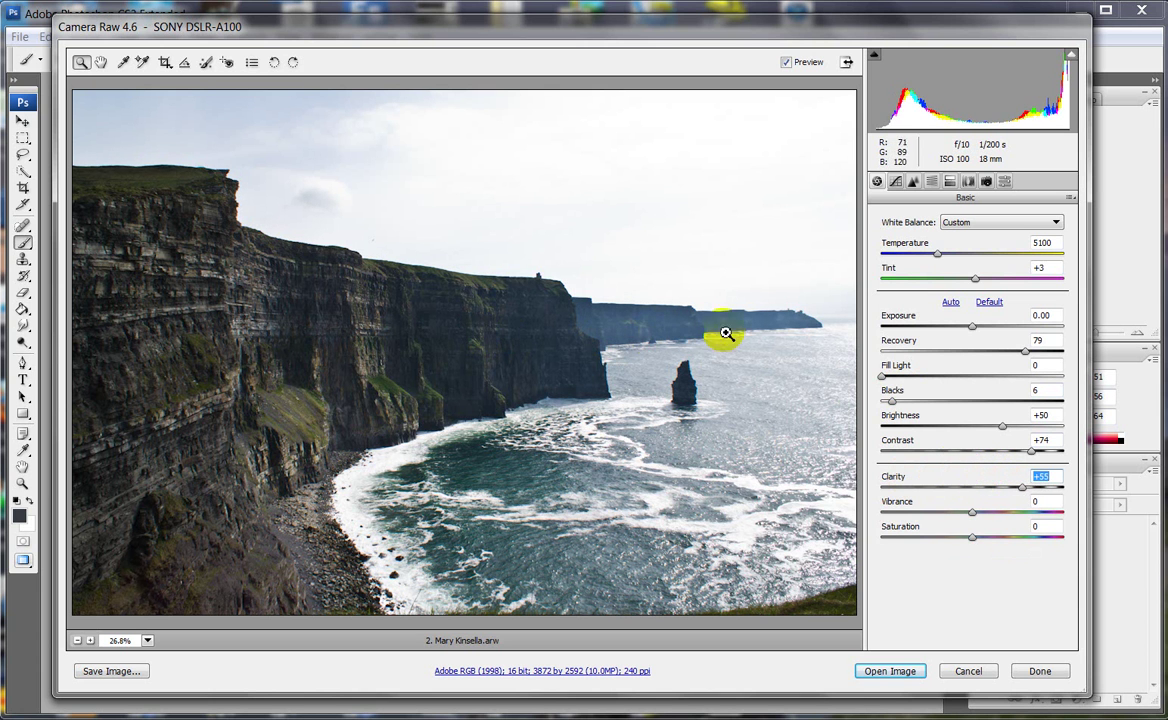
{"action": "mouse_move", "coordinate": [978, 480]}
{"action": "left_mouse_down"}
{"action": "mouse_move", "coordinate": [957, 478]}
{"action": "mouse_move", "coordinate": [993, 478]}
{"action": "mouse_move", "coordinate": [983, 482]}
{"action": "left_mouse_up"}
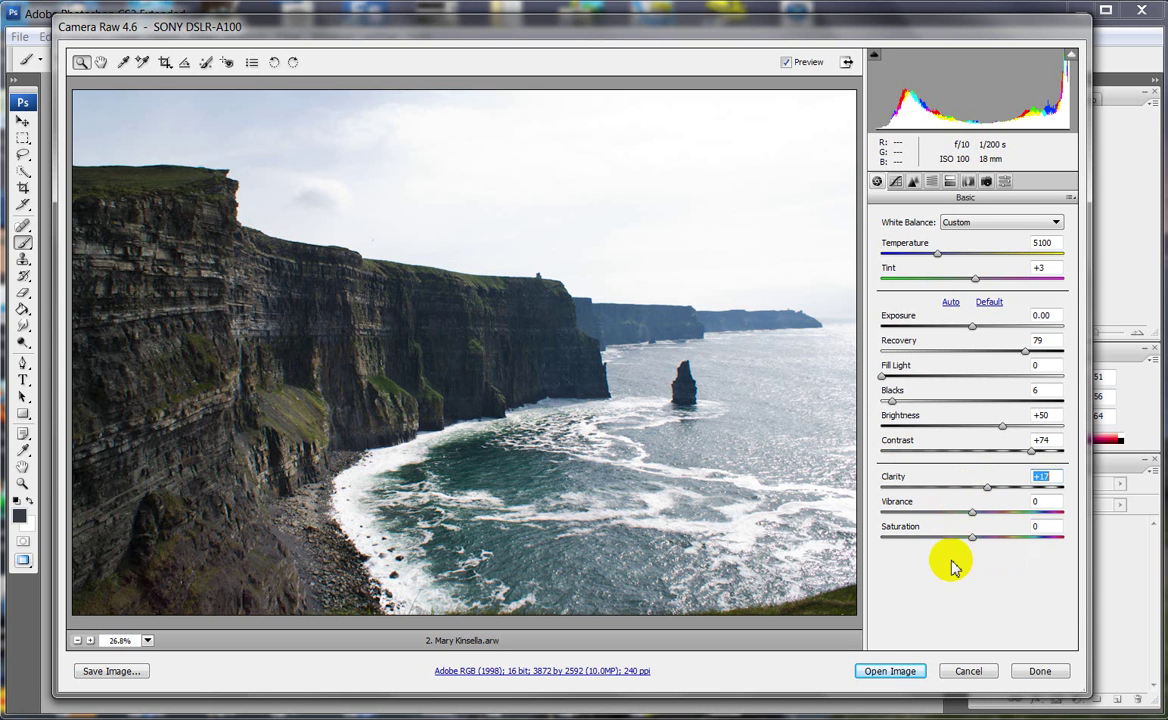
{"action": "left_click", "coordinate": [888, 673]}
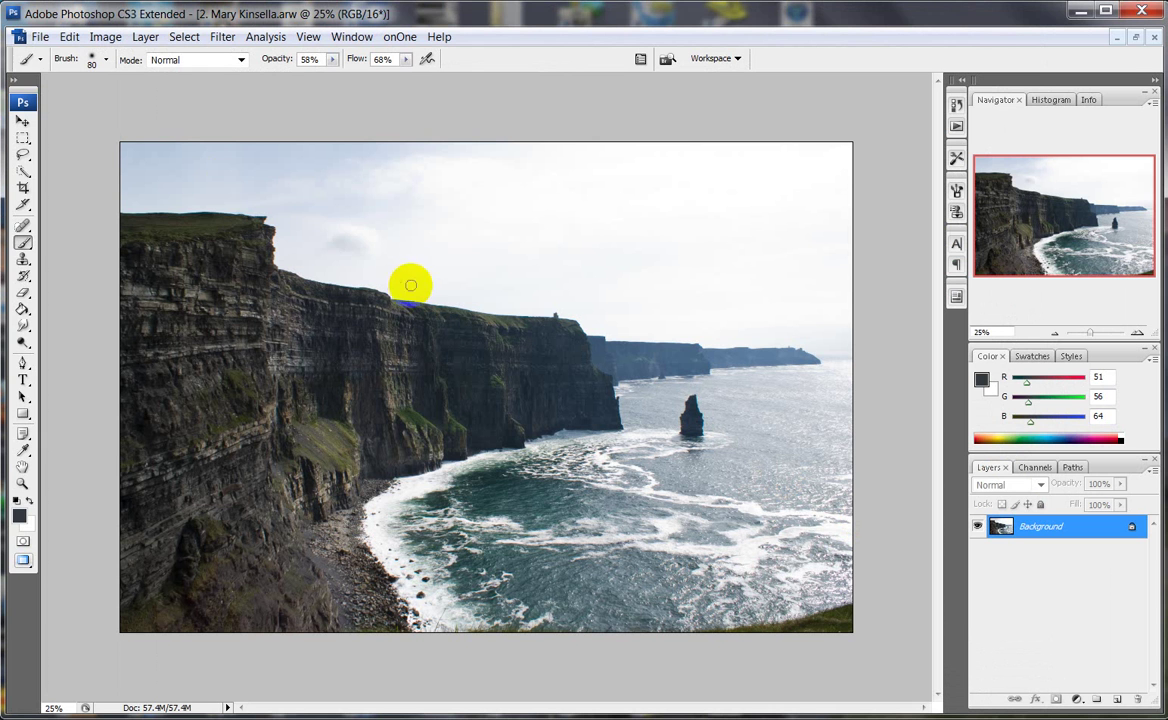
Open the same .arw cliff photo in Camera Raw a second time.
{"action": "left_click", "coordinate": [41, 38]}
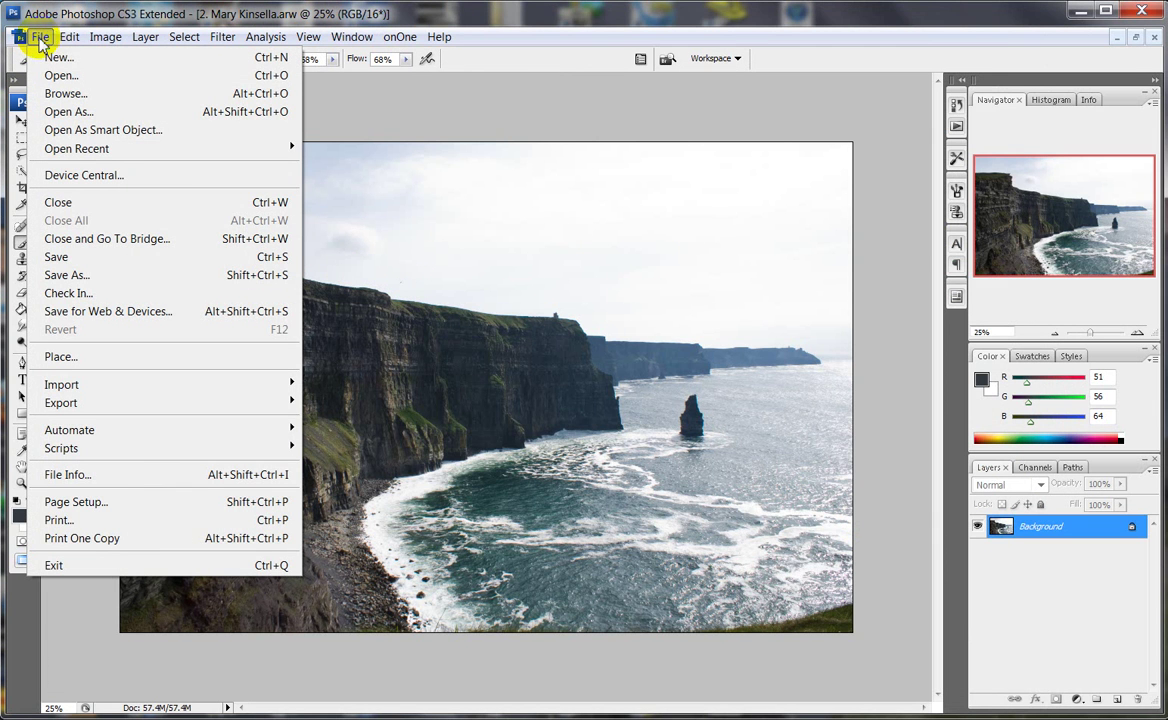
{"action": "left_click", "coordinate": [60, 75]}
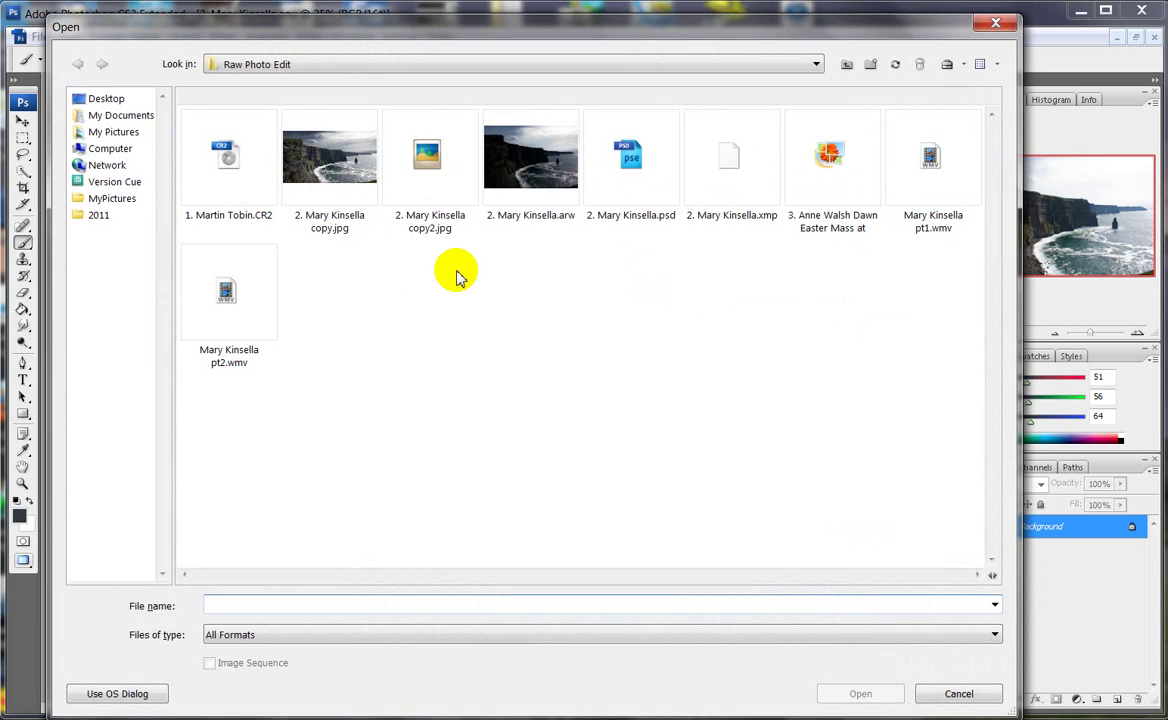
{"action": "left_click", "coordinate": [530, 165]}
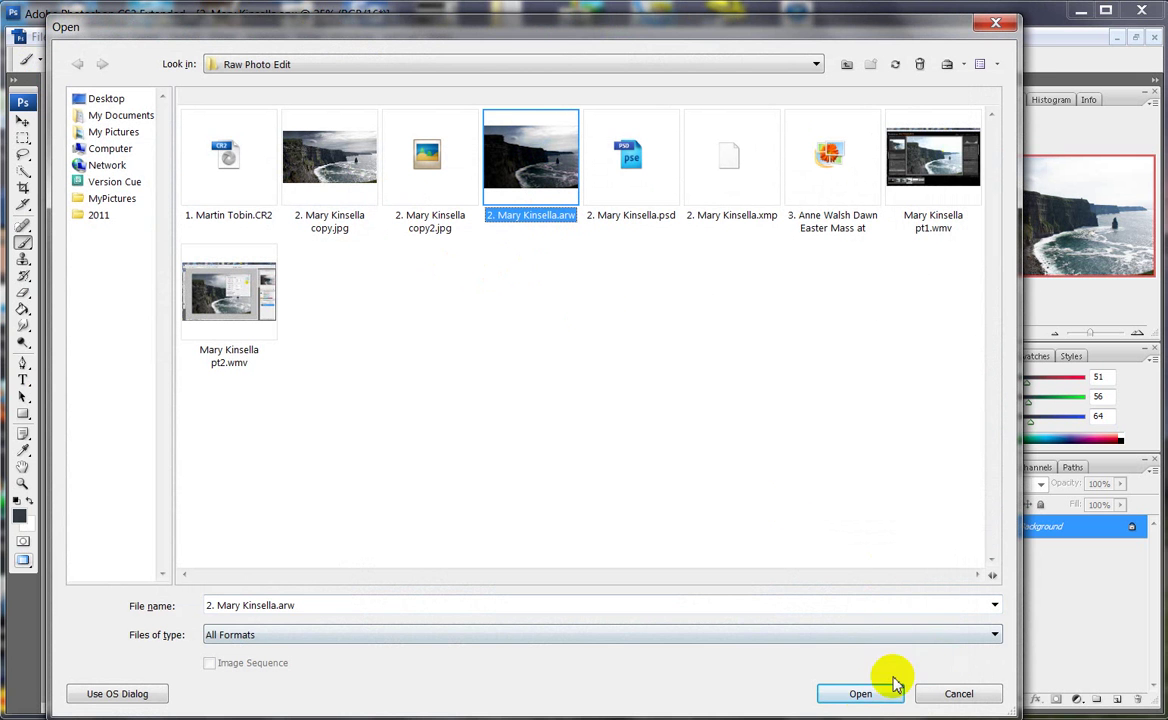
{"action": "left_click", "coordinate": [860, 690]}
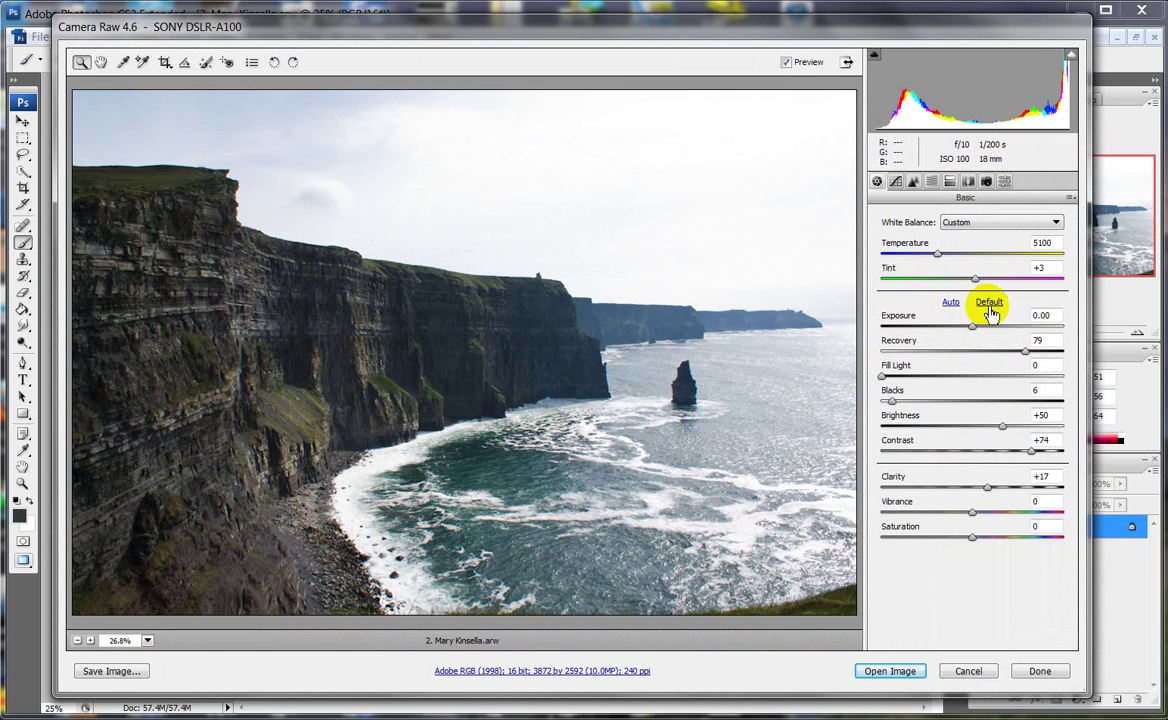
Reset the tonal adjustments to their defaults, then darken the photo for the sky with Exposure -2.35 and Blacks 55.
{"action": "left_click", "coordinate": [989, 303]}
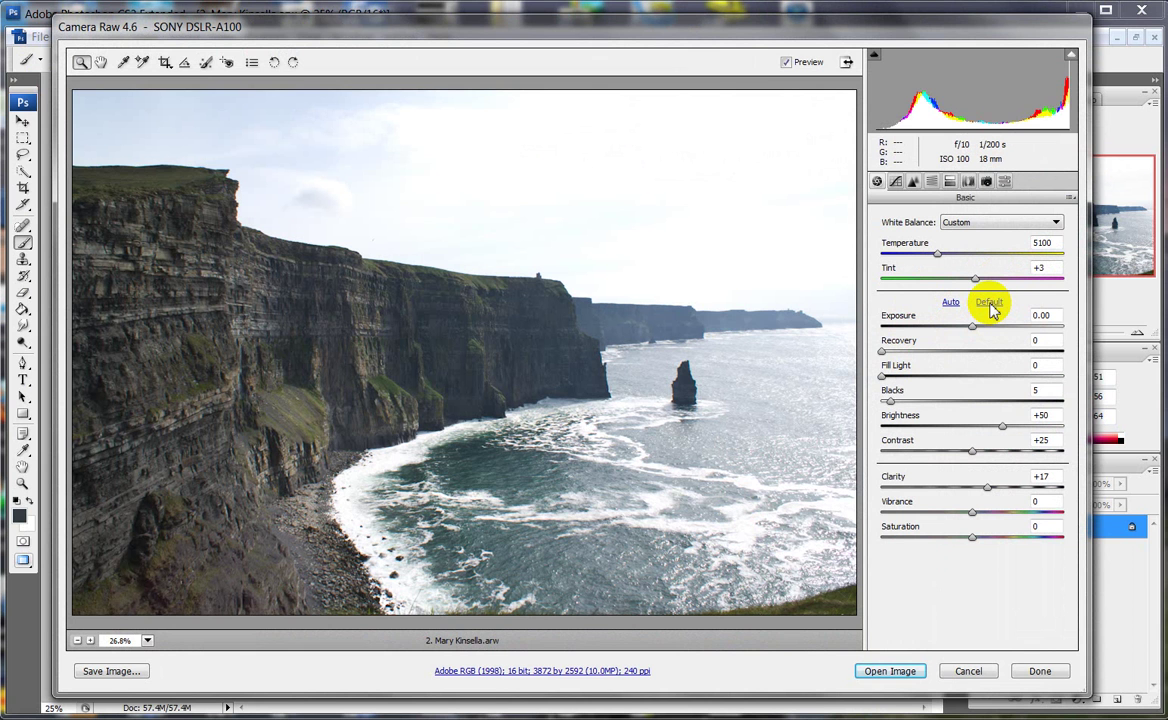
{"action": "left_click_drag", "start_coordinate": [972, 326], "coordinate": [920, 327]}
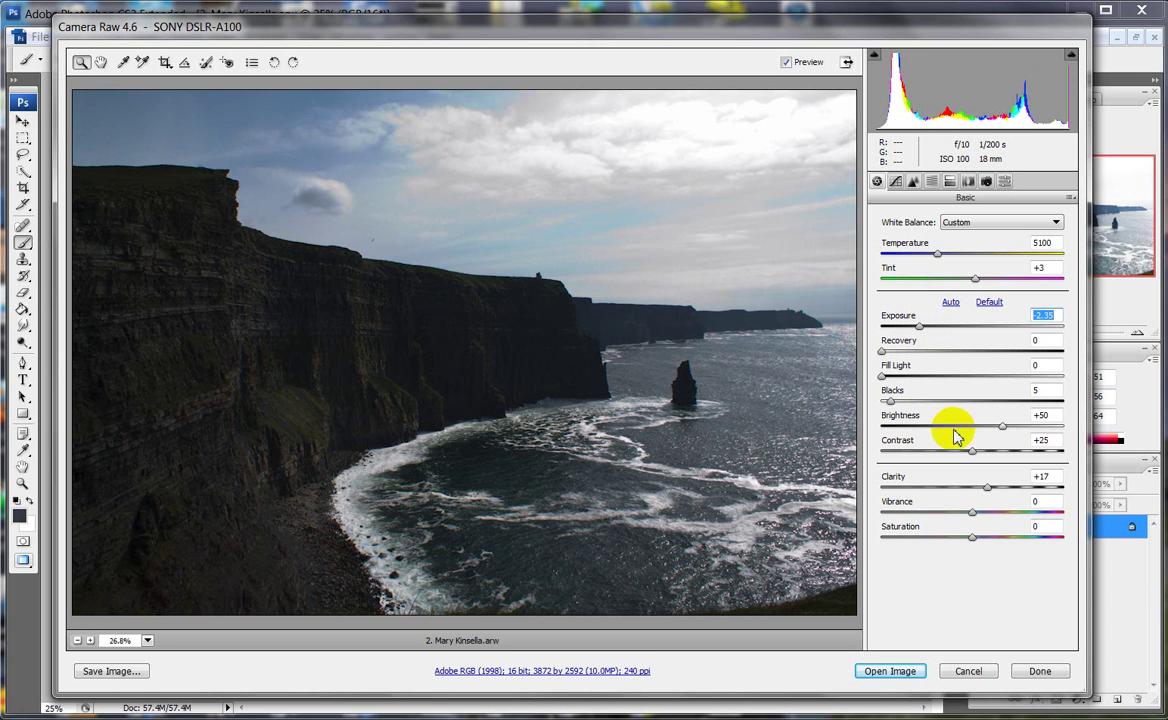
{"action": "left_click_drag", "start_coordinate": [893, 396], "coordinate": [918, 398]}
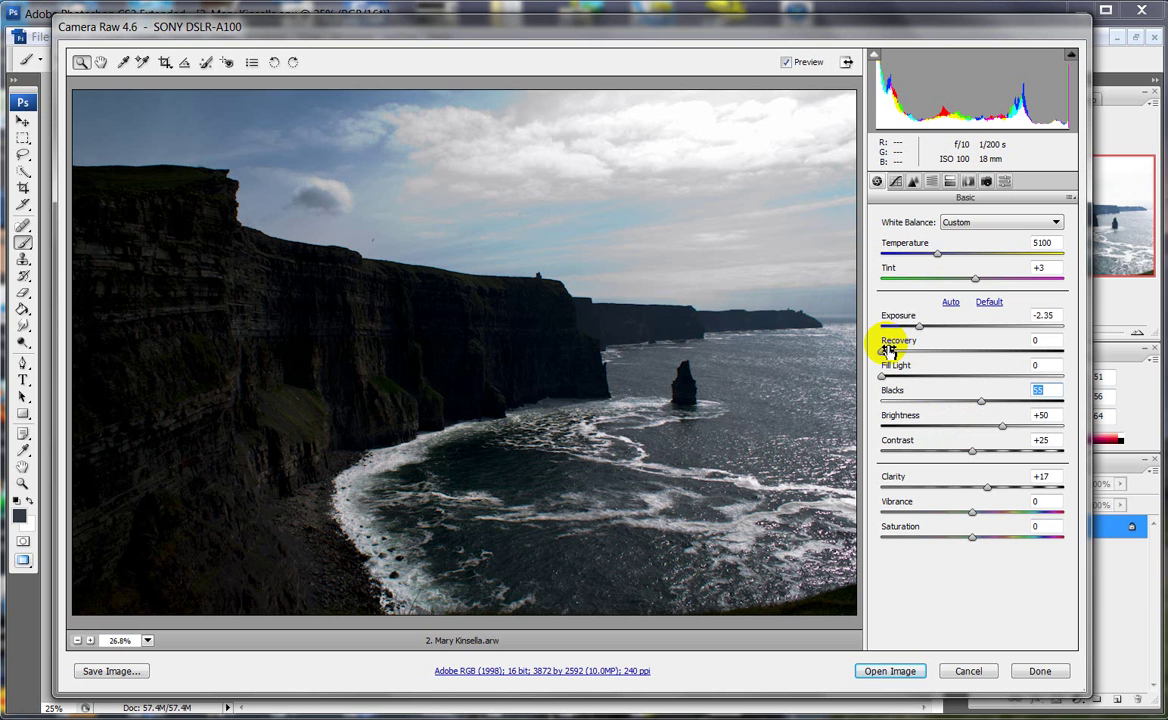
Fine-tune the sky version with Exposure -1.90 and Recovery 27, and open it in Photoshop.
{"action": "mouse_move", "coordinate": [883, 351]}
{"action": "left_mouse_down"}
{"action": "mouse_move", "coordinate": [970, 347]}
{"action": "mouse_move", "coordinate": [850, 342]}
{"action": "mouse_move", "coordinate": [946, 350]}
{"action": "mouse_move", "coordinate": [967, 340]}
{"action": "mouse_move", "coordinate": [894, 349]}
{"action": "mouse_move", "coordinate": [918, 342]}
{"action": "mouse_move", "coordinate": [905, 353]}
{"action": "left_mouse_up"}
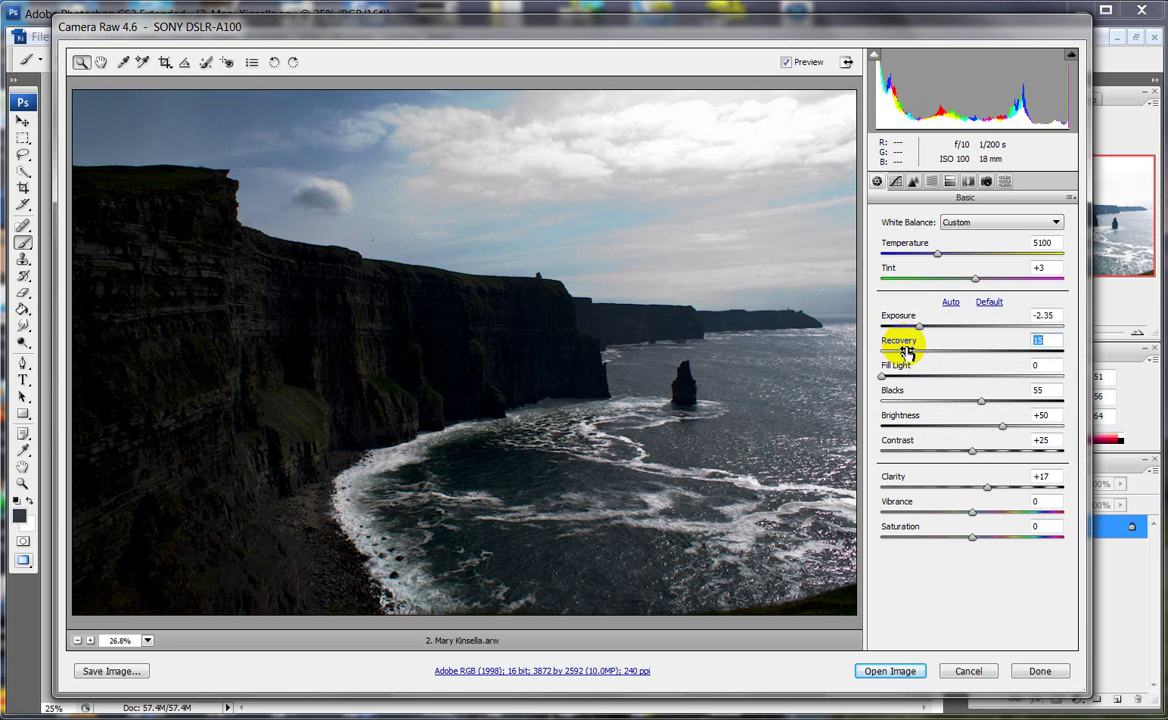
{"action": "left_click_drag", "start_coordinate": [918, 320], "coordinate": [979, 346]}
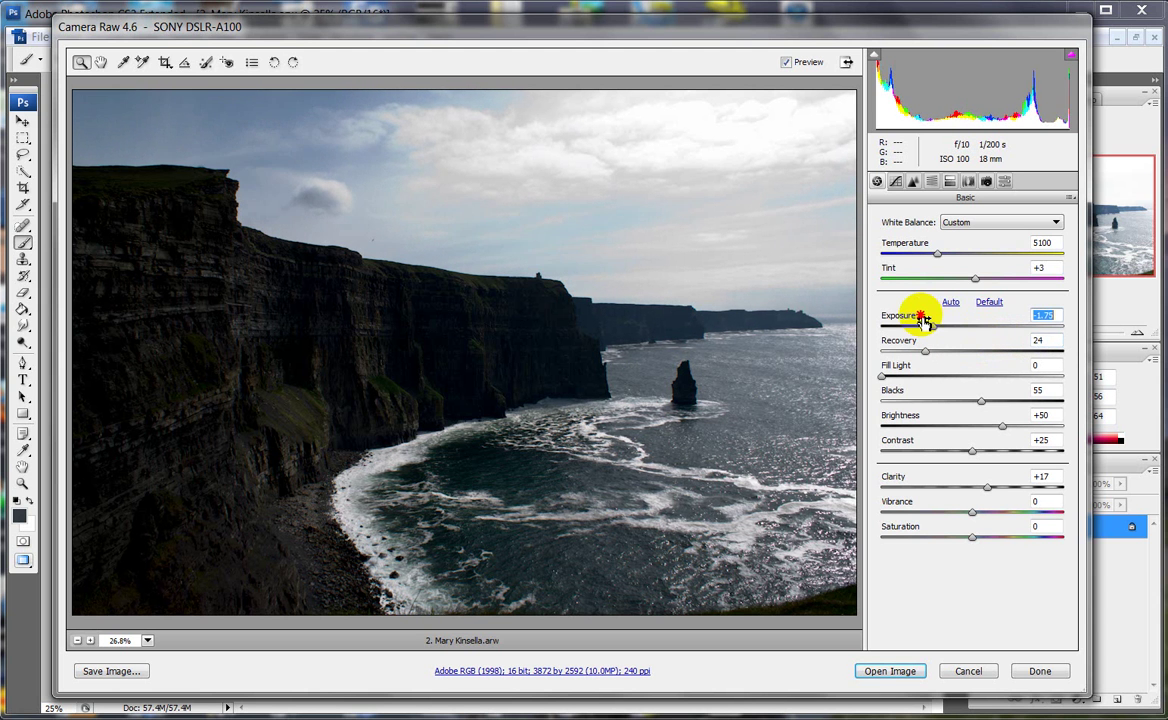
{"action": "left_click_drag", "start_coordinate": [922, 320], "coordinate": [913, 345]}
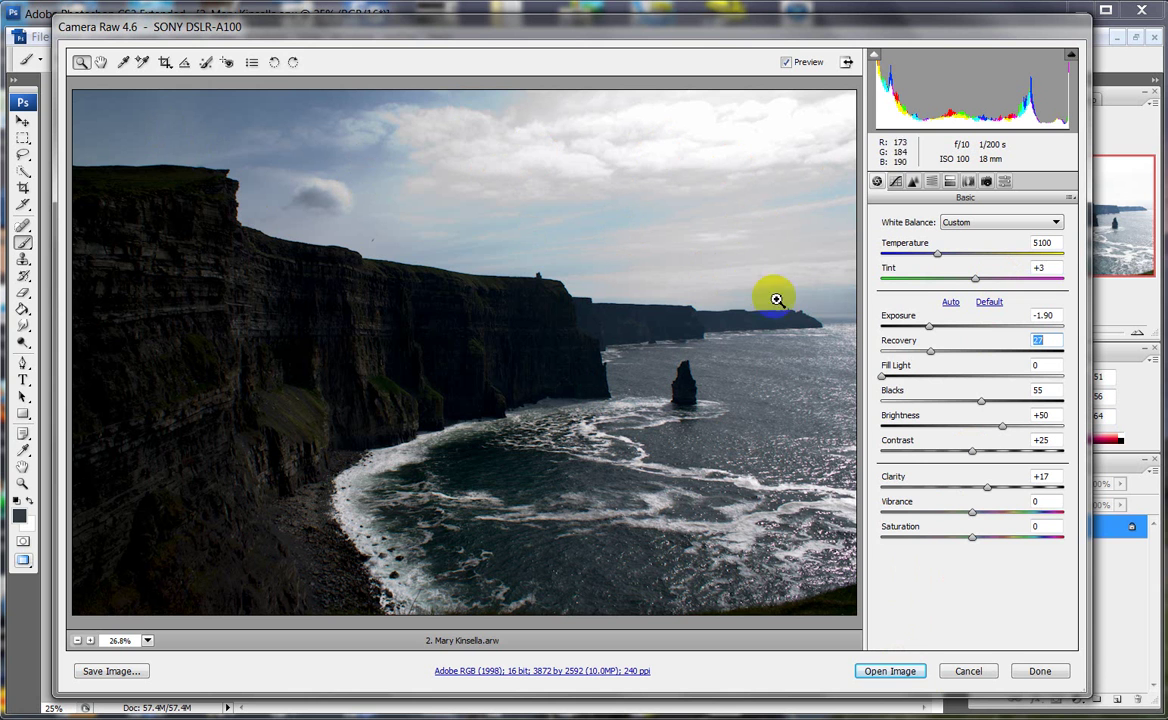
{"action": "mouse_move", "coordinate": [438, 318]}
{"action": "left_mouse_down"}
{"action": "mouse_move", "coordinate": [702, 498]}
{"action": "mouse_move", "coordinate": [868, 639]}
{"action": "left_mouse_up"}
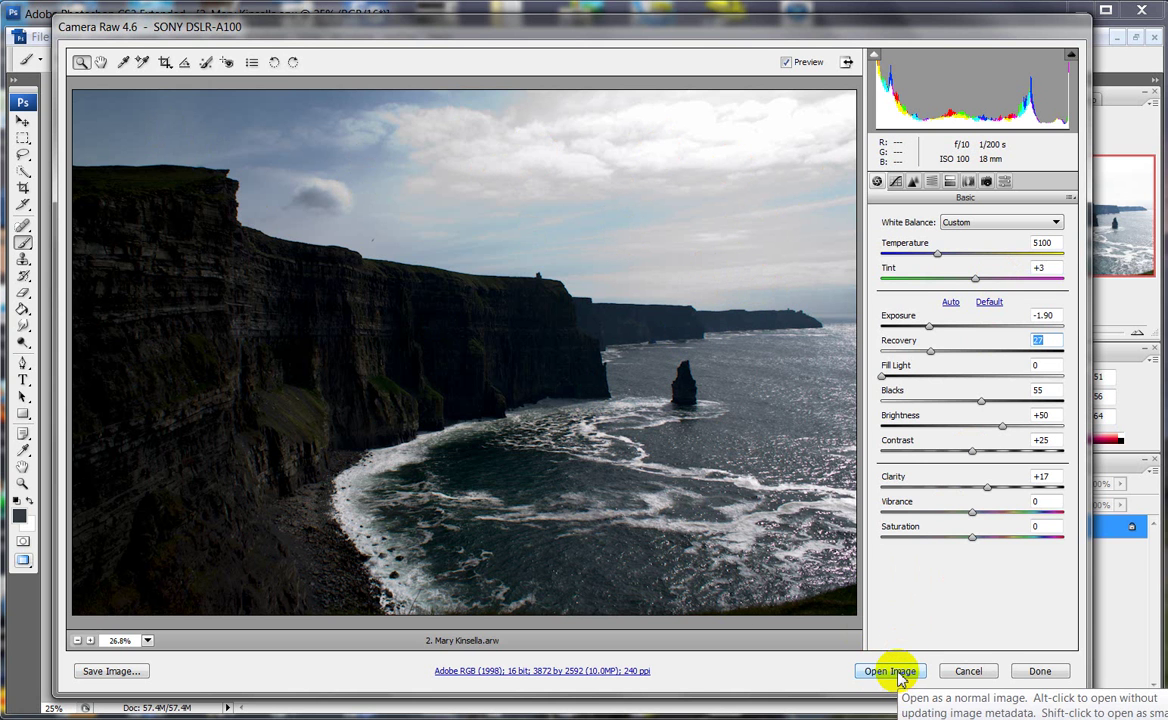
{"action": "left_click", "coordinate": [897, 673]}
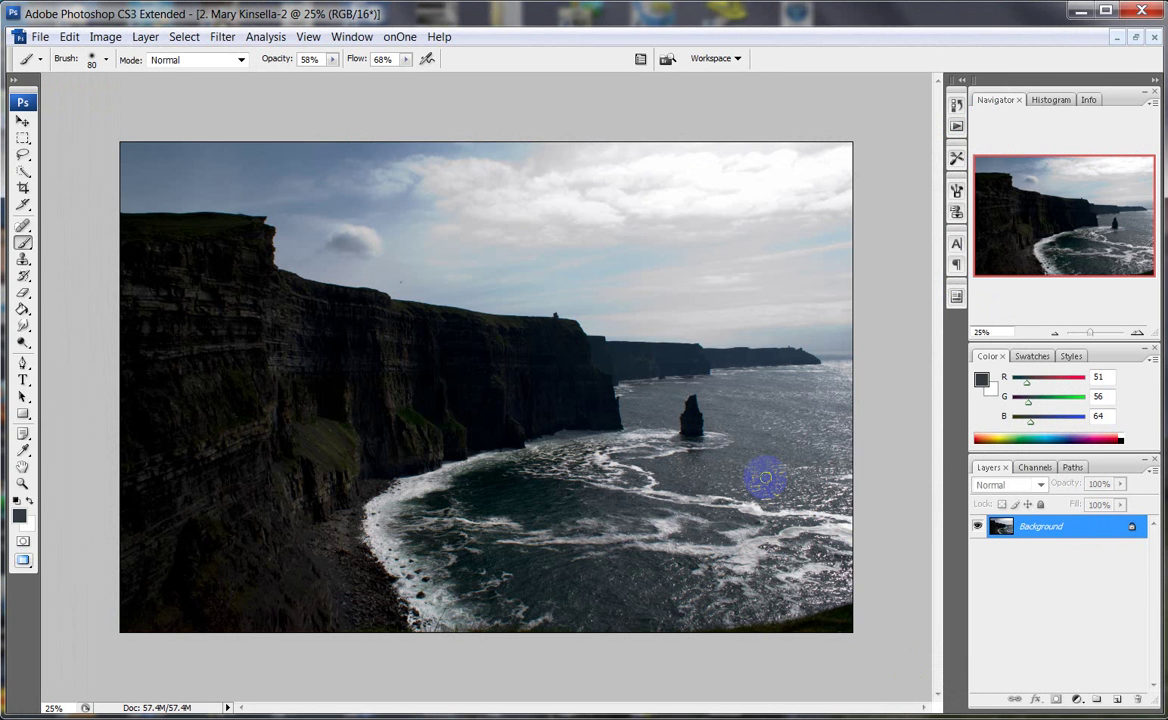
Arrange the two versions of the photo as overlapping floating windows, with the dark sky version in front.
{"action": "left_click", "coordinate": [1137, 38]}
{"action": "mouse_move", "coordinate": [394, 99]}
{"action": "left_mouse_down"}
{"action": "mouse_move", "coordinate": [588, 182]}
{"action": "mouse_move", "coordinate": [635, 182]}
{"action": "mouse_move", "coordinate": [410, 110]}
{"action": "left_mouse_up"}
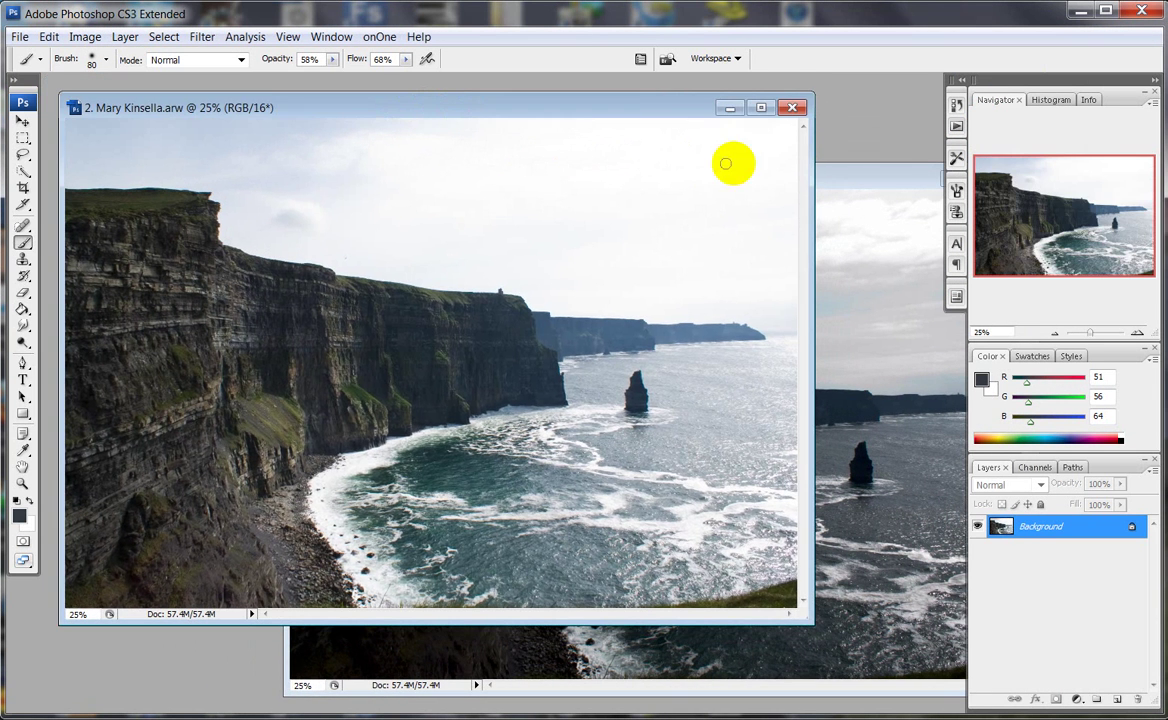
{"action": "left_click", "coordinate": [860, 180]}
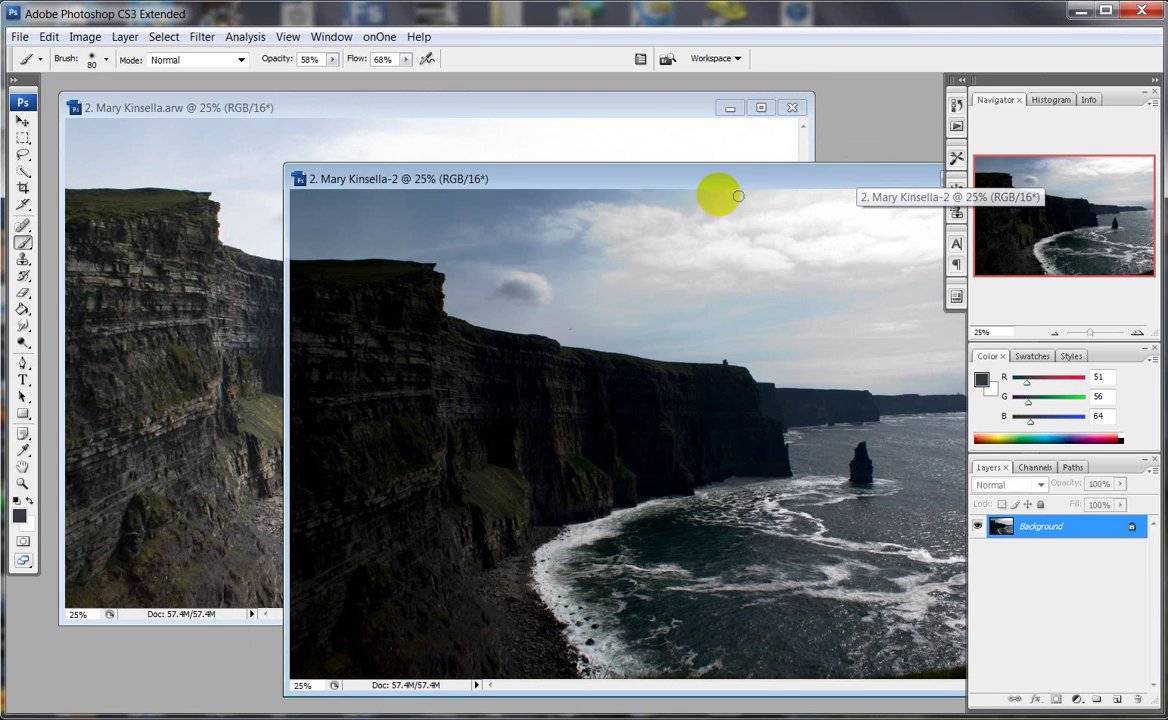
{"action": "left_click_drag", "start_coordinate": [680, 177], "coordinate": [563, 146]}
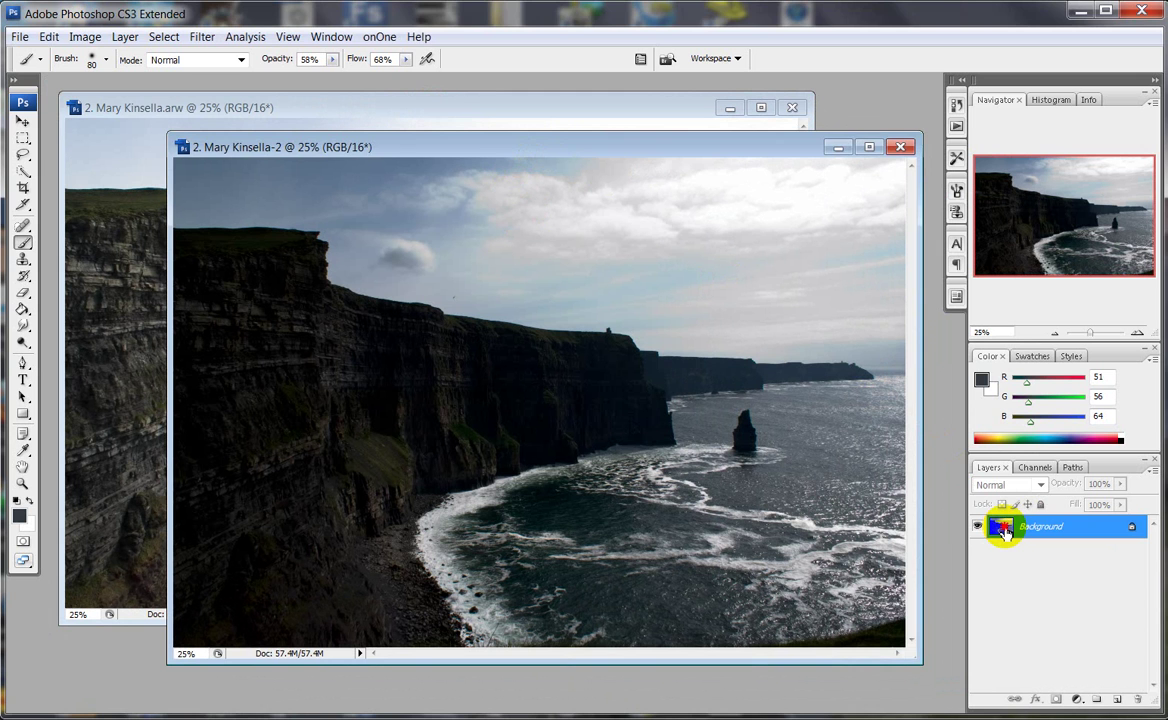
Copy the dark version's Background into the lighter document as a new layer, and close the dark document without saving.
{"action": "left_click_drag", "start_coordinate": [1003, 530], "coordinate": [123, 373]}
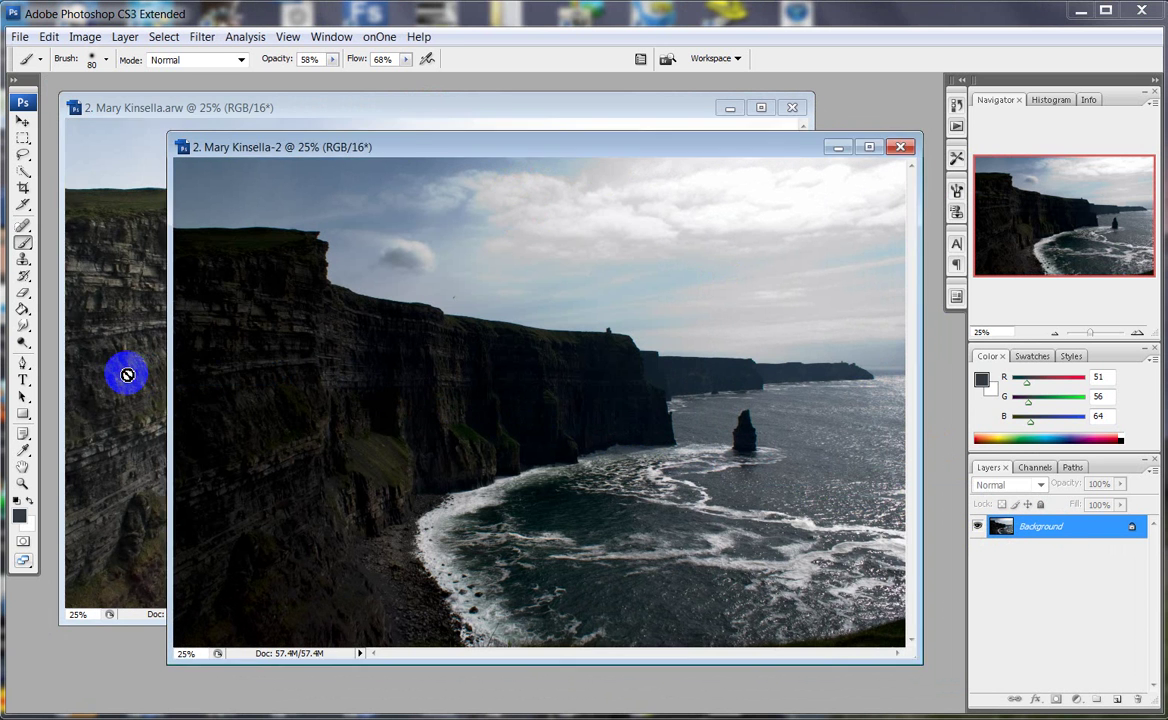
{"action": "left_click", "coordinate": [866, 168]}
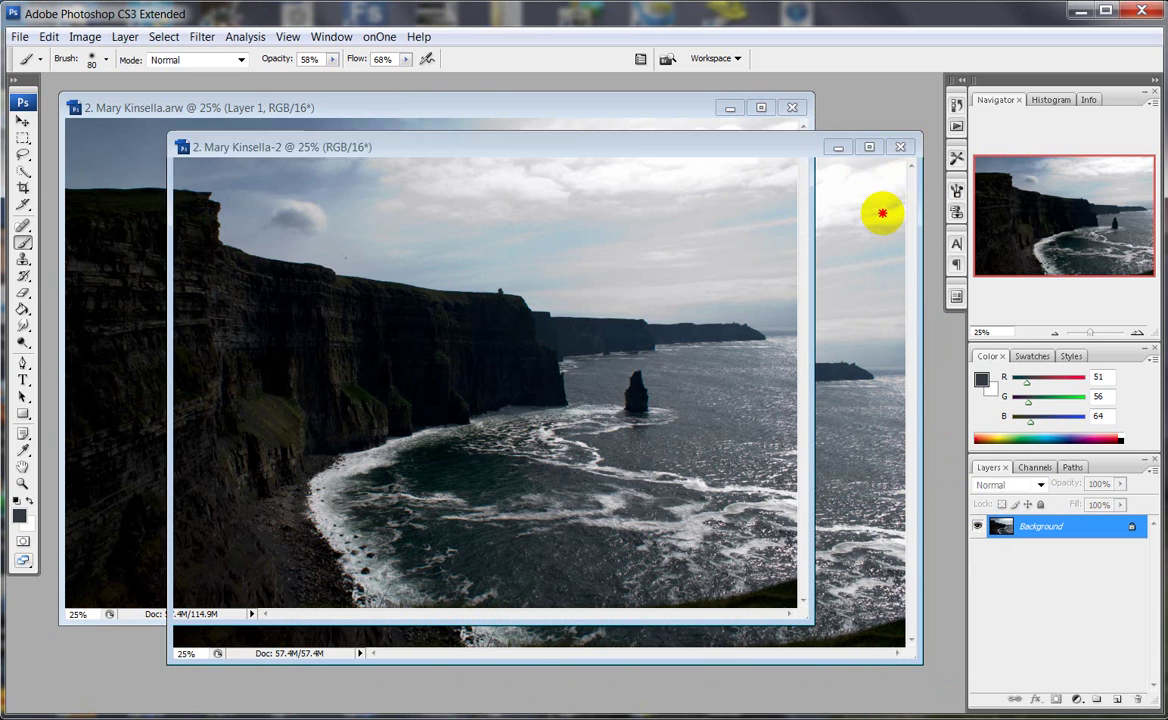
{"action": "left_click", "coordinate": [899, 147]}
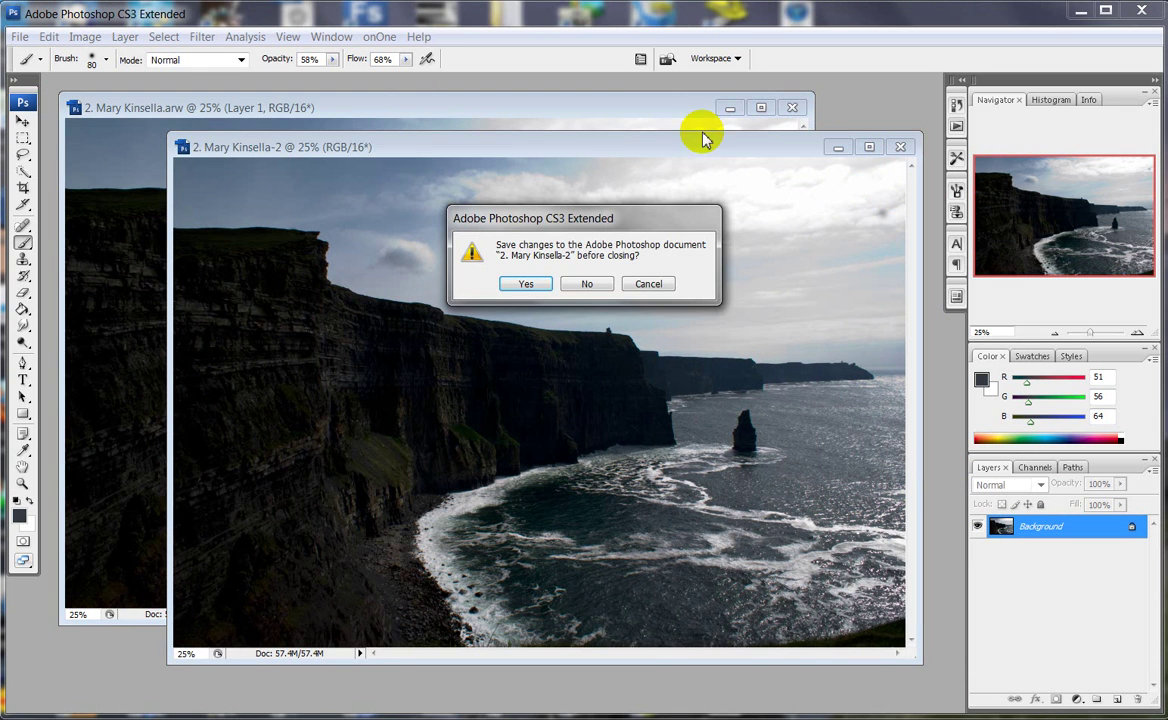
{"action": "left_click", "coordinate": [575, 287]}
{"action": "left_click_drag", "start_coordinate": [590, 108], "coordinate": [627, 112]}
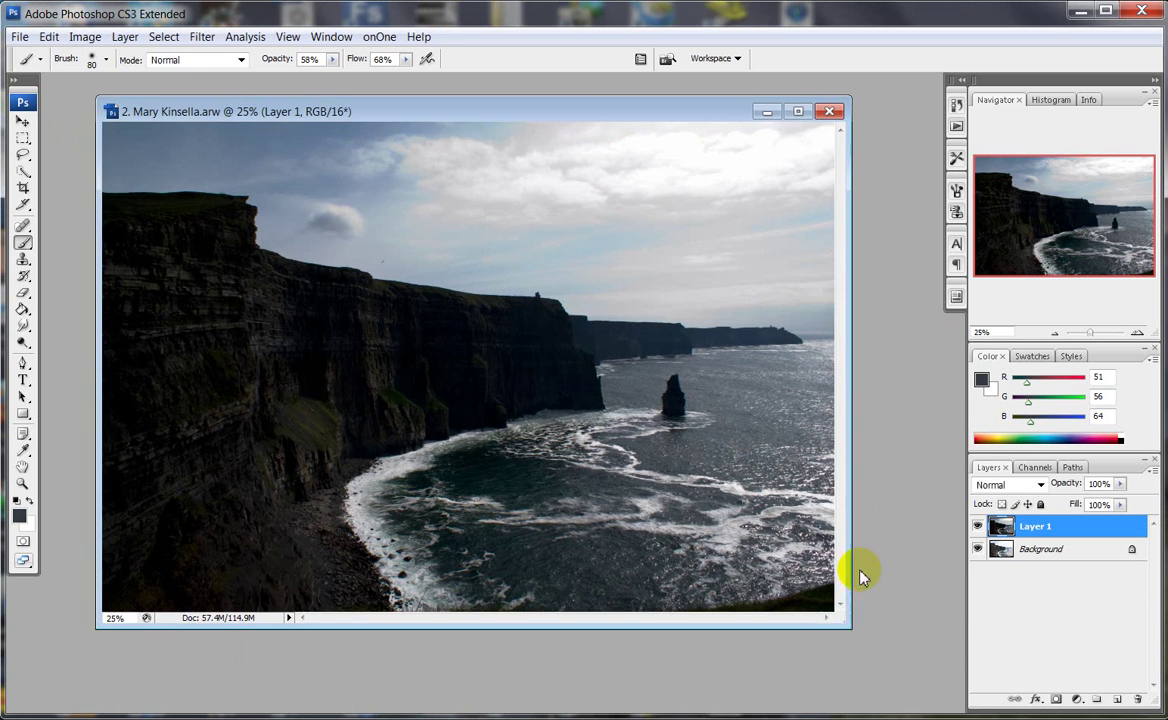
{"action": "left_click_drag", "start_coordinate": [848, 622], "coordinate": [876, 648]}
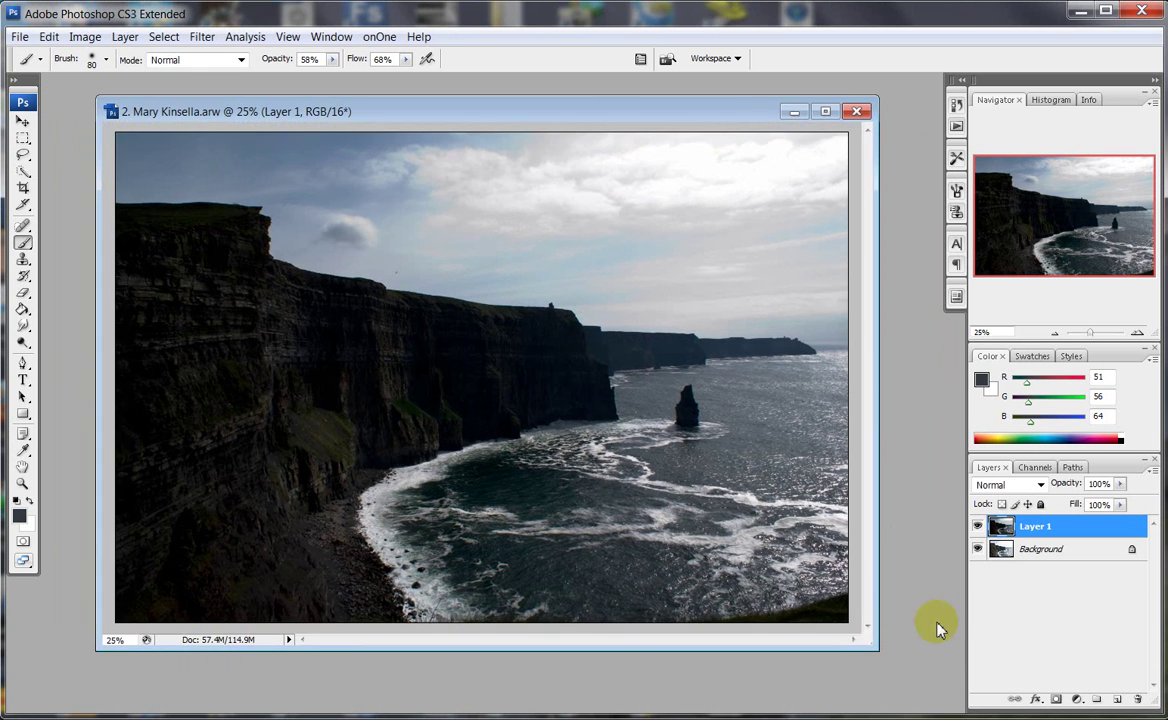
Toggle the visibility of Layer 1 to compare the dark sky version with the lighter land version along the cliff line.
{"action": "left_click", "coordinate": [979, 526]}
{"action": "left_click", "coordinate": [979, 526]}
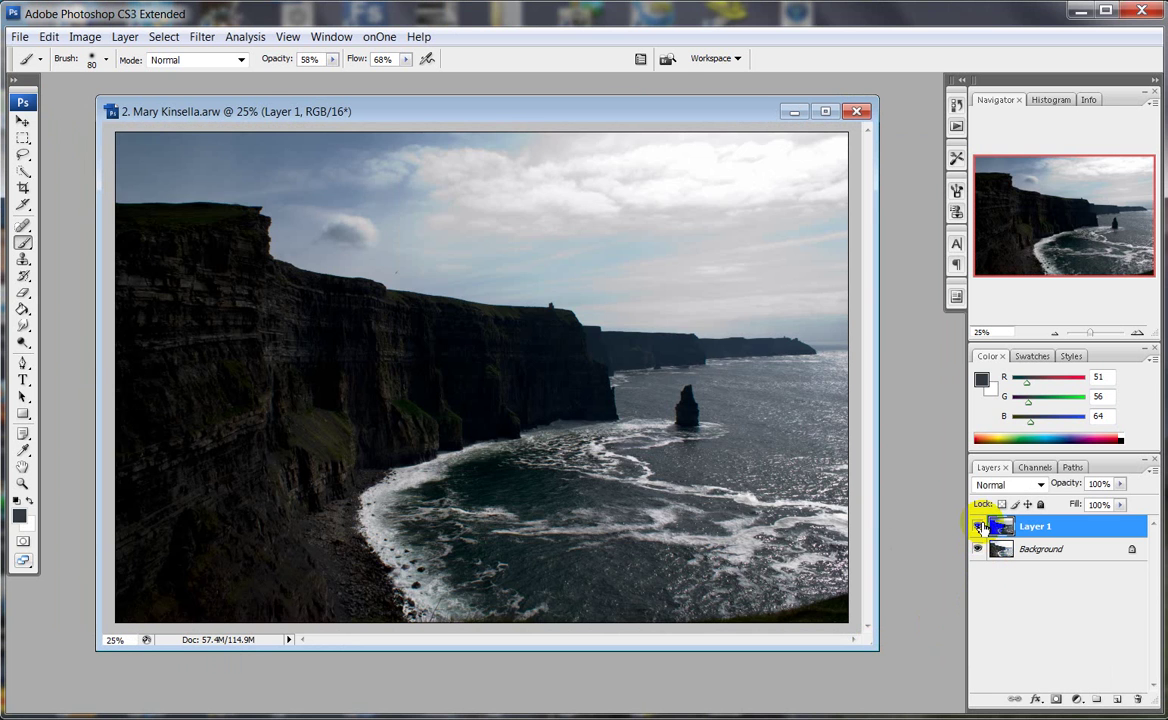
{"action": "left_click", "coordinate": [979, 526]}
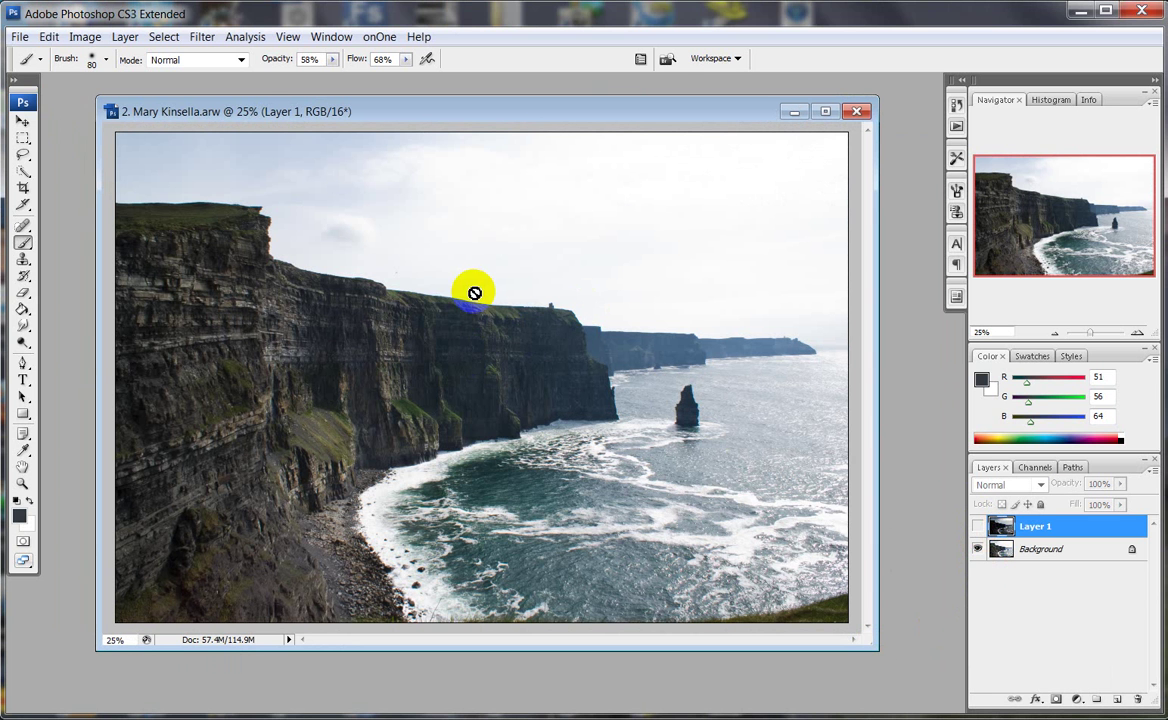
{"action": "left_click", "coordinate": [978, 527]}
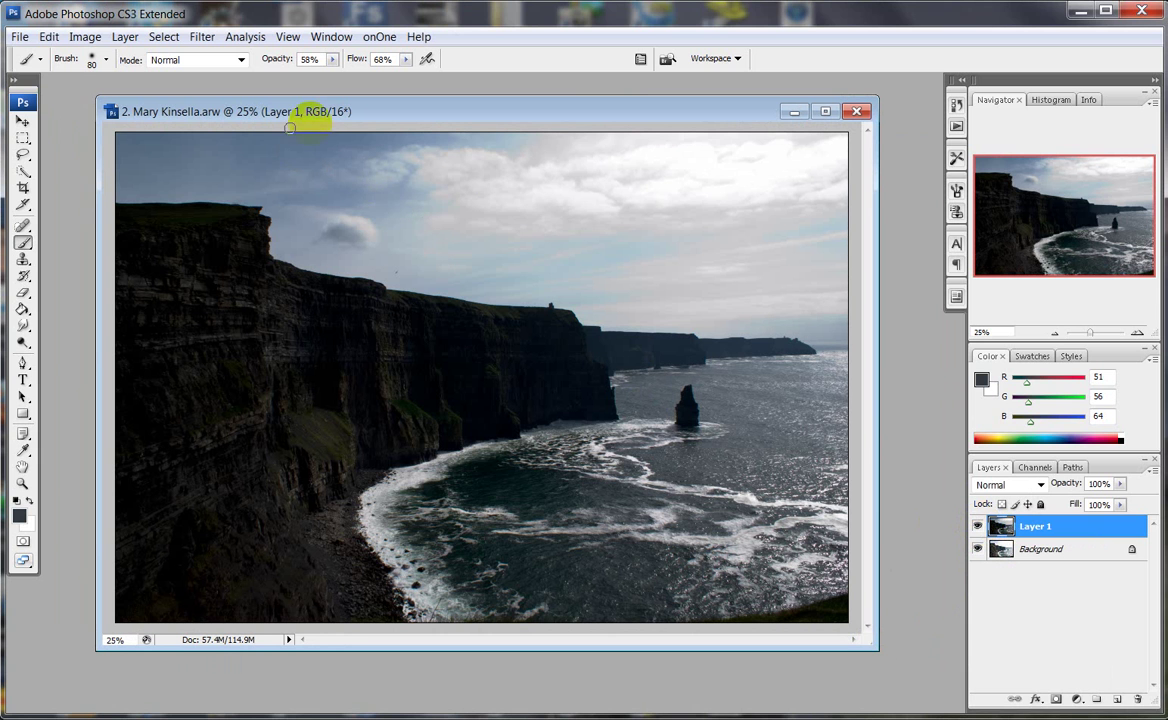
{"action": "left_click", "coordinate": [369, 329]}
{"action": "mouse_move", "coordinate": [408, 320]}
{"action": "left_mouse_down"}
{"action": "mouse_move", "coordinate": [268, 391]}
{"action": "mouse_move", "coordinate": [587, 334]}
{"action": "mouse_move", "coordinate": [745, 378]}
{"action": "left_mouse_up"}
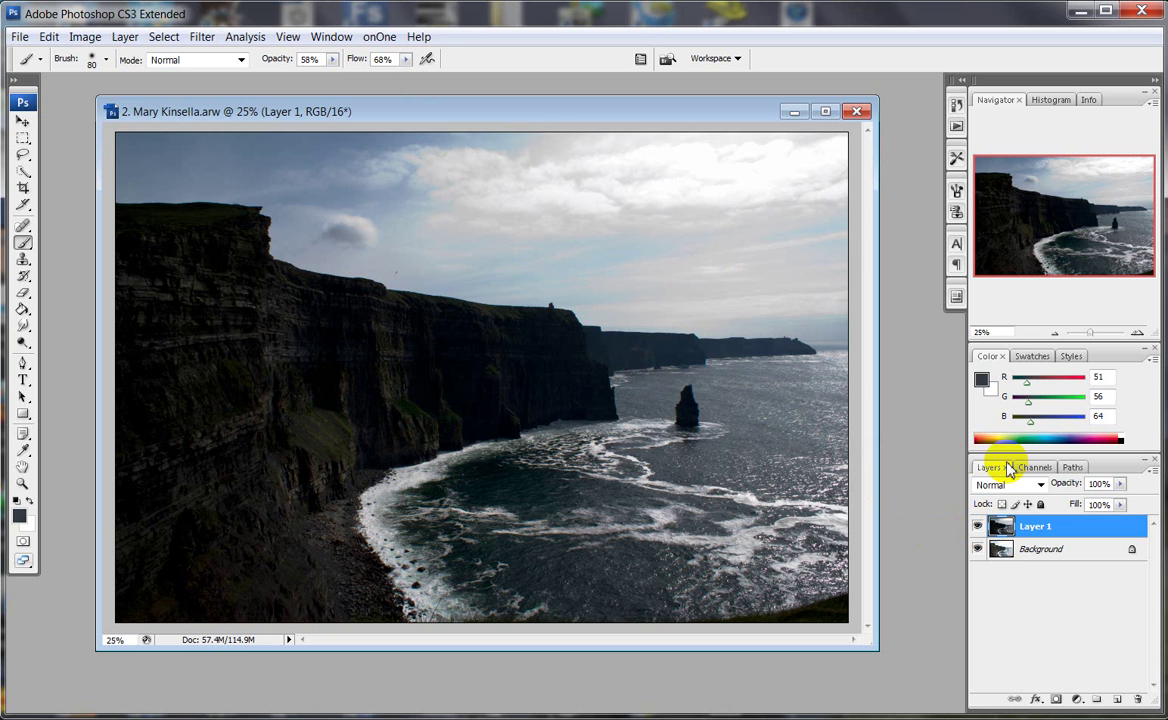
{"action": "left_click", "coordinate": [977, 527]}
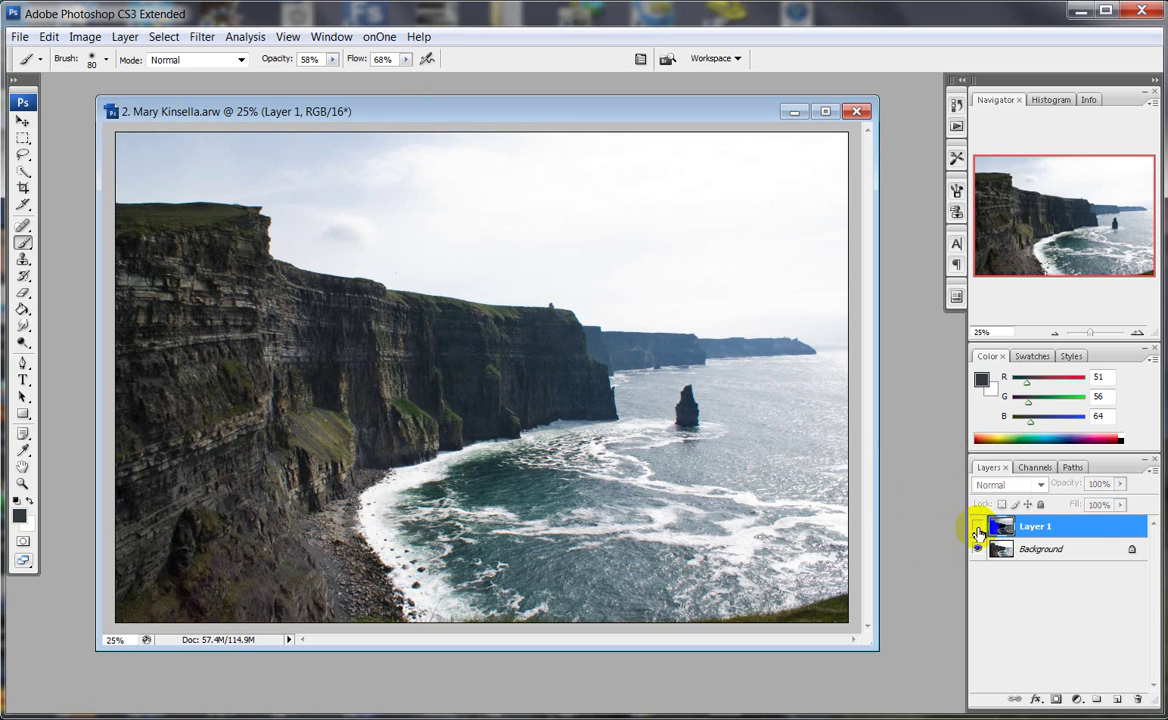
{"action": "left_click", "coordinate": [977, 528]}
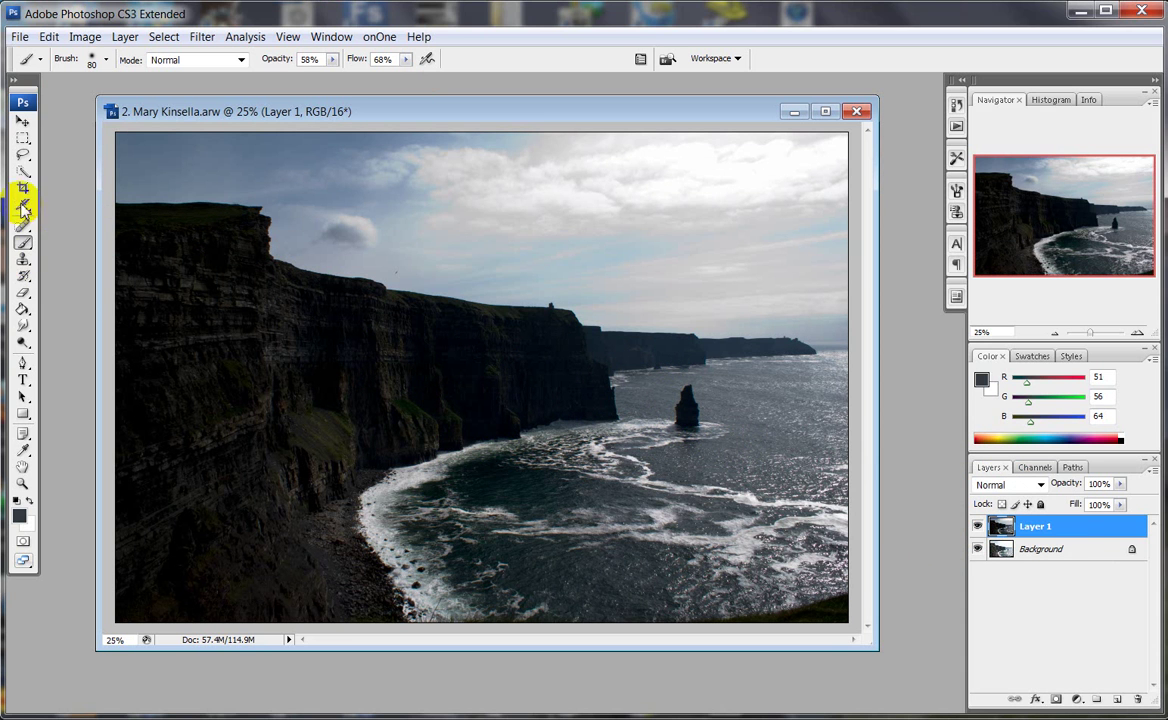
Select the cliffs and the whole sea on Layer 1 with the Quick Selection tool.
{"action": "left_click", "coordinate": [23, 173]}
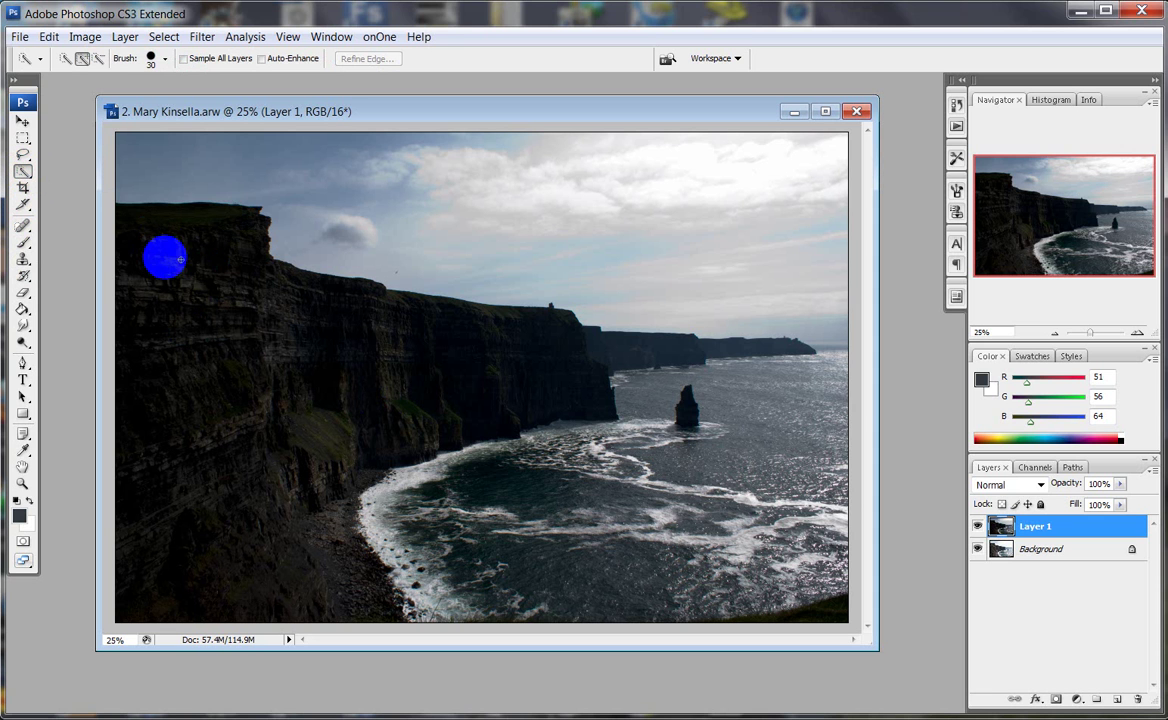
{"action": "mouse_move", "coordinate": [127, 216]}
{"action": "left_mouse_down"}
{"action": "mouse_move", "coordinate": [237, 217]}
{"action": "mouse_move", "coordinate": [251, 259]}
{"action": "mouse_move", "coordinate": [291, 290]}
{"action": "mouse_move", "coordinate": [585, 337]}
{"action": "mouse_move", "coordinate": [601, 374]}
{"action": "mouse_move", "coordinate": [545, 441]}
{"action": "mouse_move", "coordinate": [409, 494]}
{"action": "mouse_move", "coordinate": [381, 518]}
{"action": "mouse_move", "coordinate": [413, 558]}
{"action": "mouse_move", "coordinate": [489, 555]}
{"action": "mouse_move", "coordinate": [571, 473]}
{"action": "mouse_move", "coordinate": [590, 435]}
{"action": "mouse_move", "coordinate": [645, 395]}
{"action": "mouse_move", "coordinate": [803, 369]}
{"action": "left_mouse_up"}
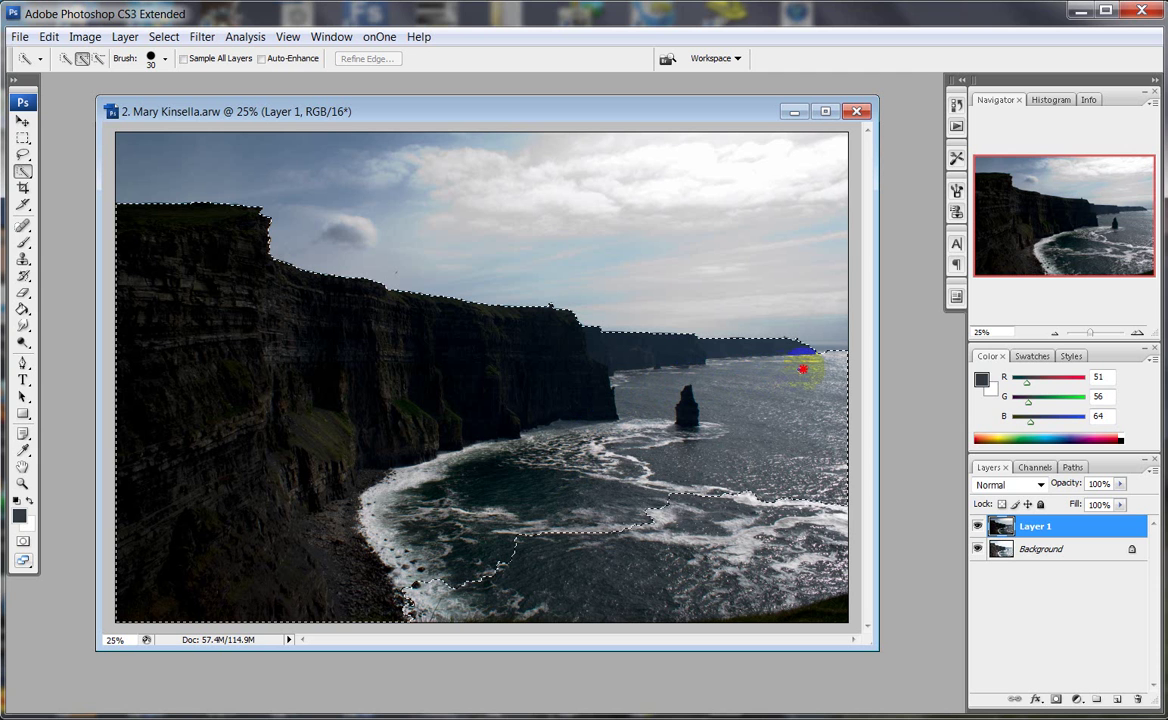
{"action": "mouse_move", "coordinate": [810, 470]}
{"action": "left_mouse_down"}
{"action": "mouse_move", "coordinate": [805, 517]}
{"action": "mouse_move", "coordinate": [769, 533]}
{"action": "mouse_move", "coordinate": [628, 537]}
{"action": "mouse_move", "coordinate": [546, 565]}
{"action": "mouse_move", "coordinate": [706, 596]}
{"action": "mouse_move", "coordinate": [839, 615]}
{"action": "left_mouse_up"}
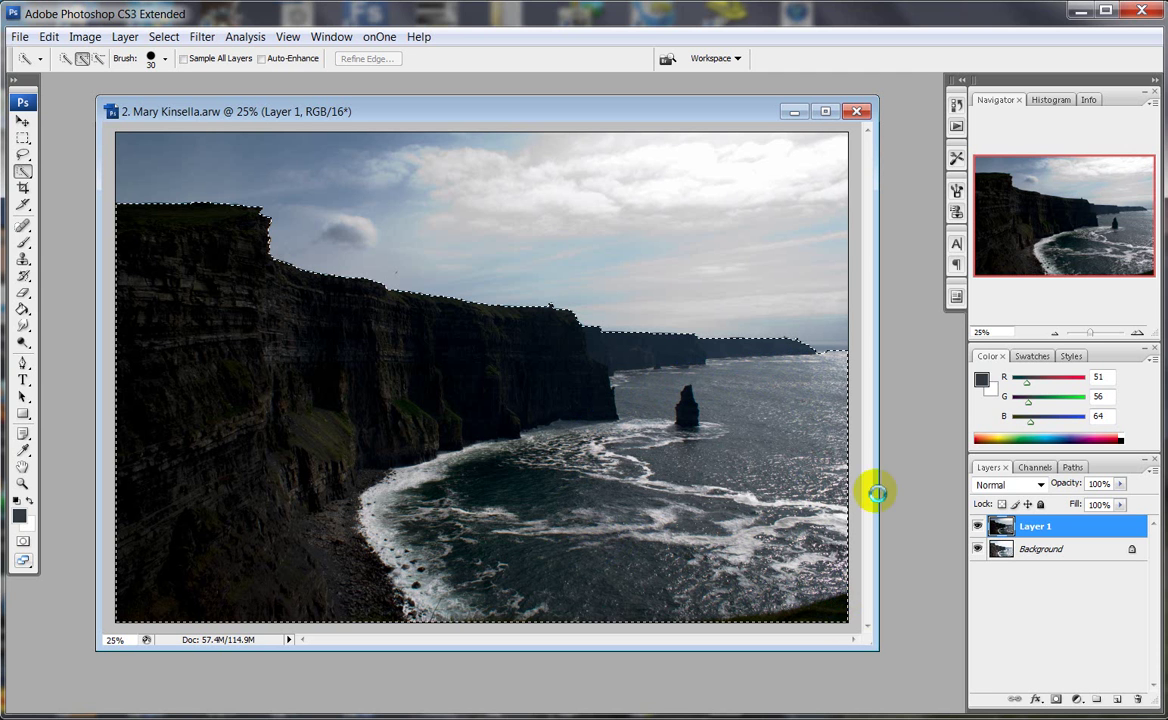
Extend the selection along the horizon beside the tip of the distant headland.
{"action": "key", "text": "ctrl+plus"}
{"action": "key", "text": "ctrl+plus"}
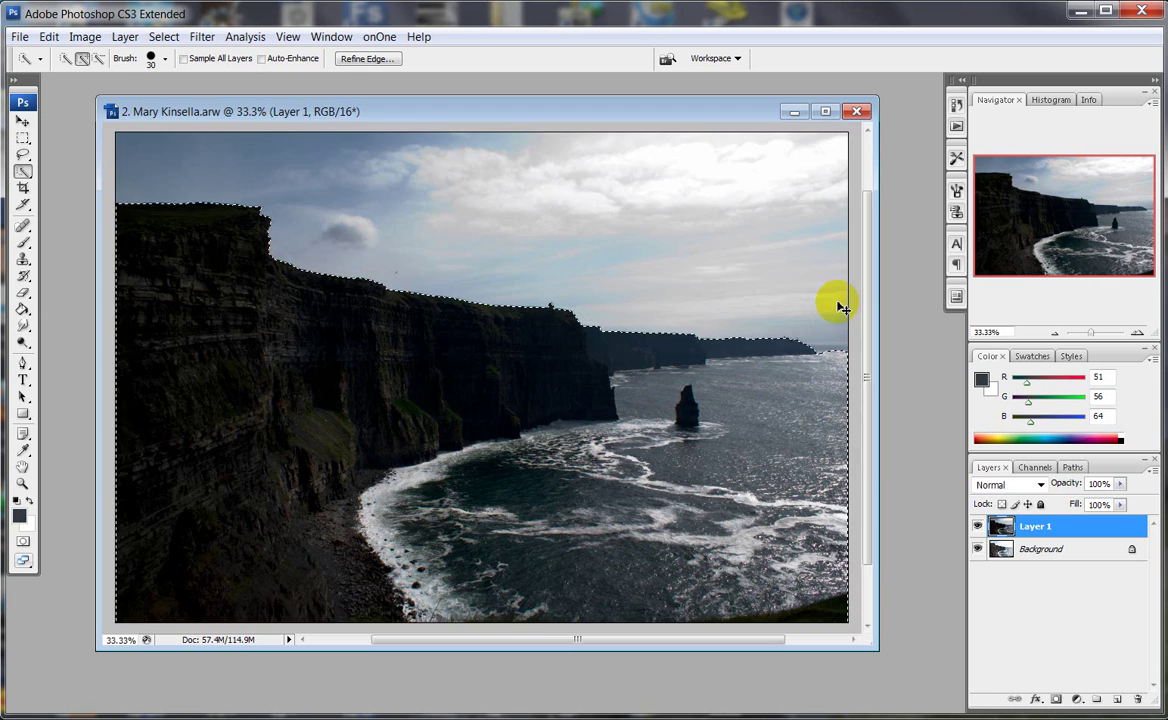
{"action": "key", "text": "ctrl+plus"}
{"action": "left_click_drag", "start_coordinate": [1056, 230], "coordinate": [1113, 232]}
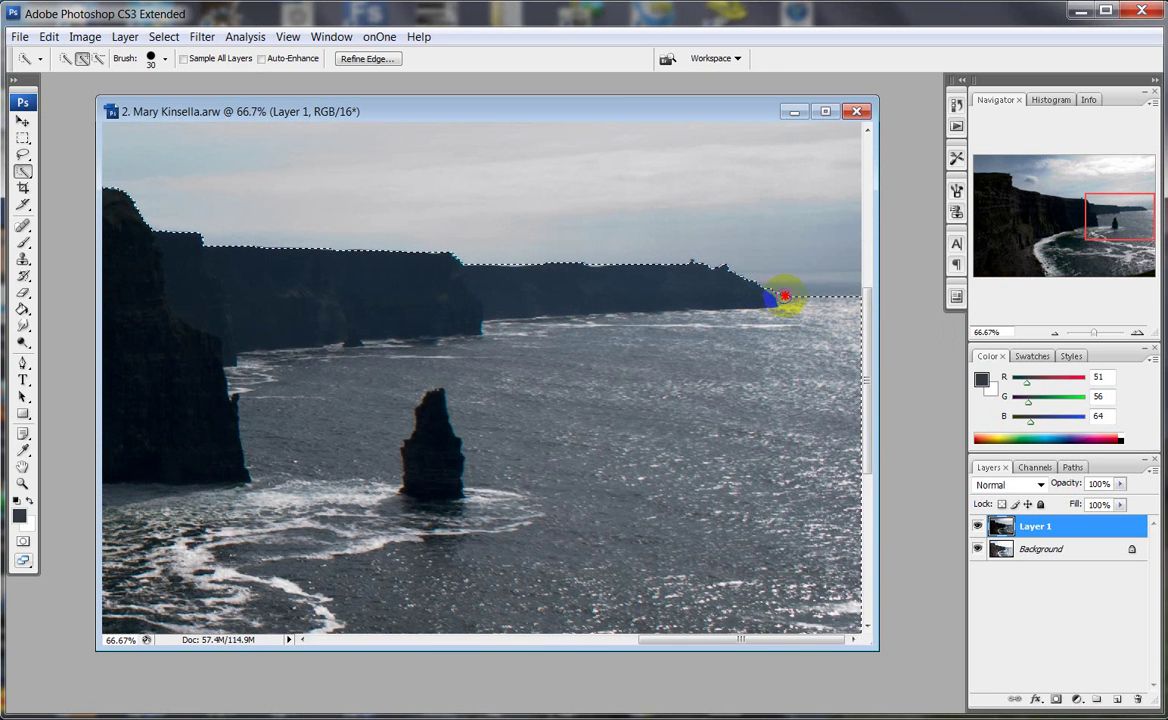
{"action": "mouse_move", "coordinate": [782, 295]}
{"action": "left_mouse_down"}
{"action": "mouse_move", "coordinate": [857, 290]}
{"action": "mouse_move", "coordinate": [720, 279]}
{"action": "left_mouse_up"}
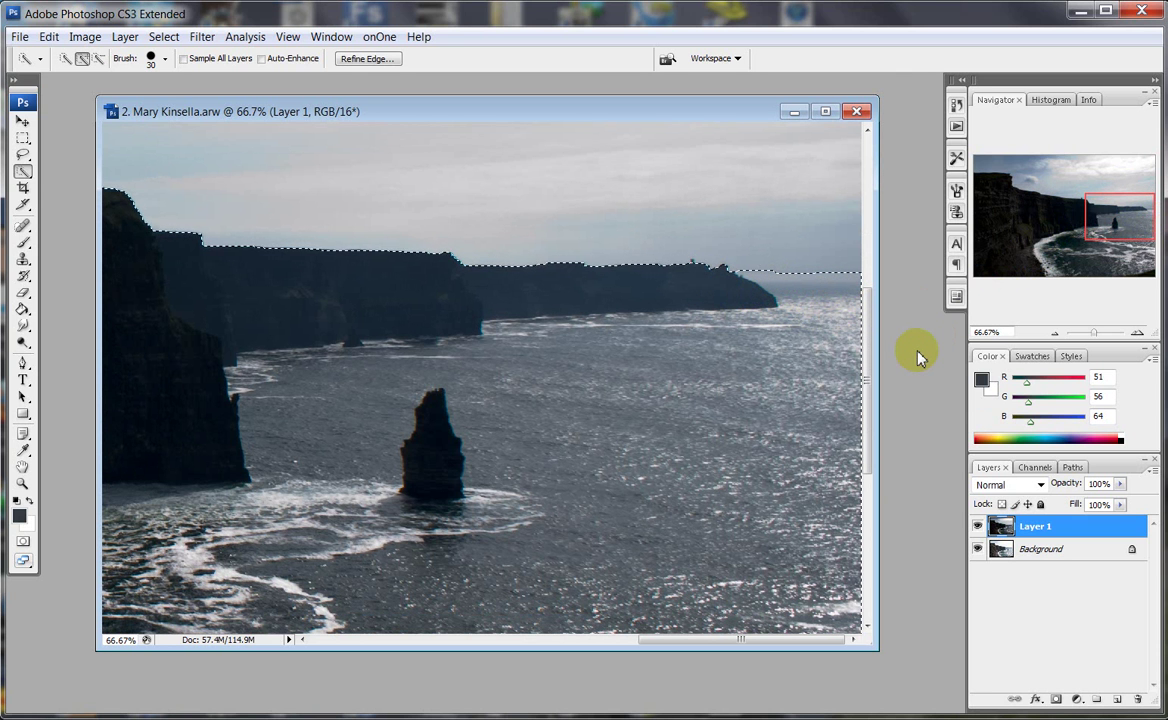
Invert the selection so that the sky is selected instead of the land and sea.
{"action": "key", "text": "ctrl+minus"}
{"action": "key", "text": "ctrl+minus"}
{"action": "key", "text": "ctrl+minus"}
{"action": "key", "text": "ctrl+minus"}
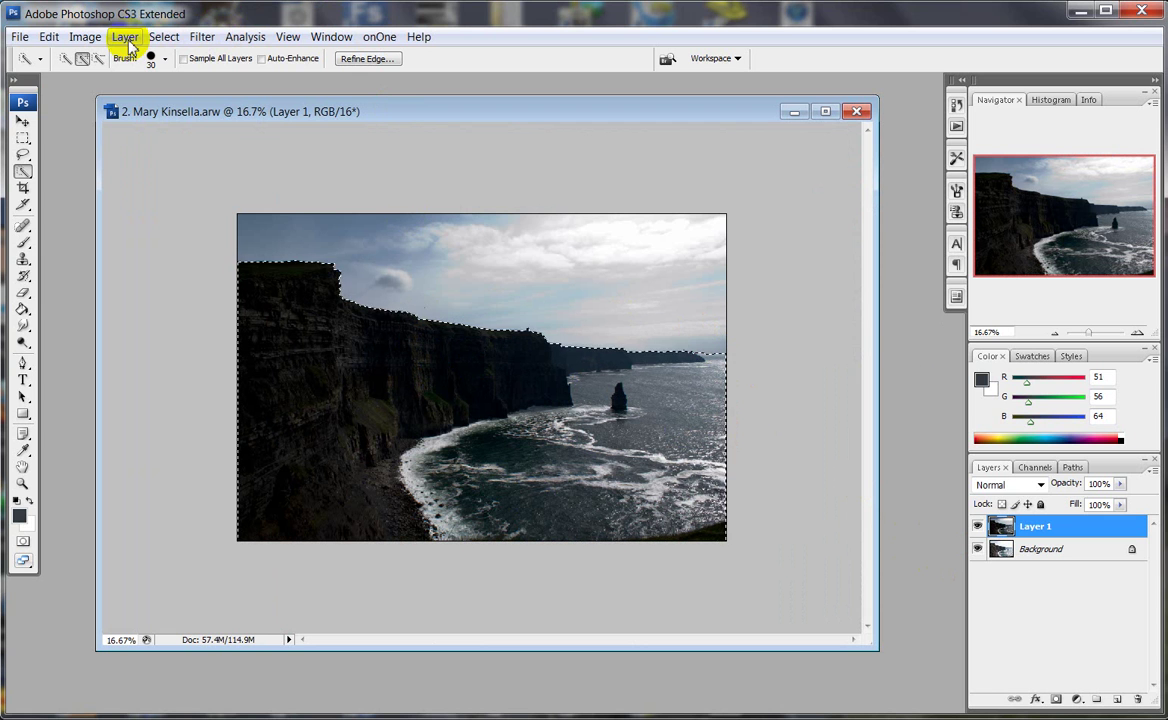
{"action": "left_click", "coordinate": [165, 38]}
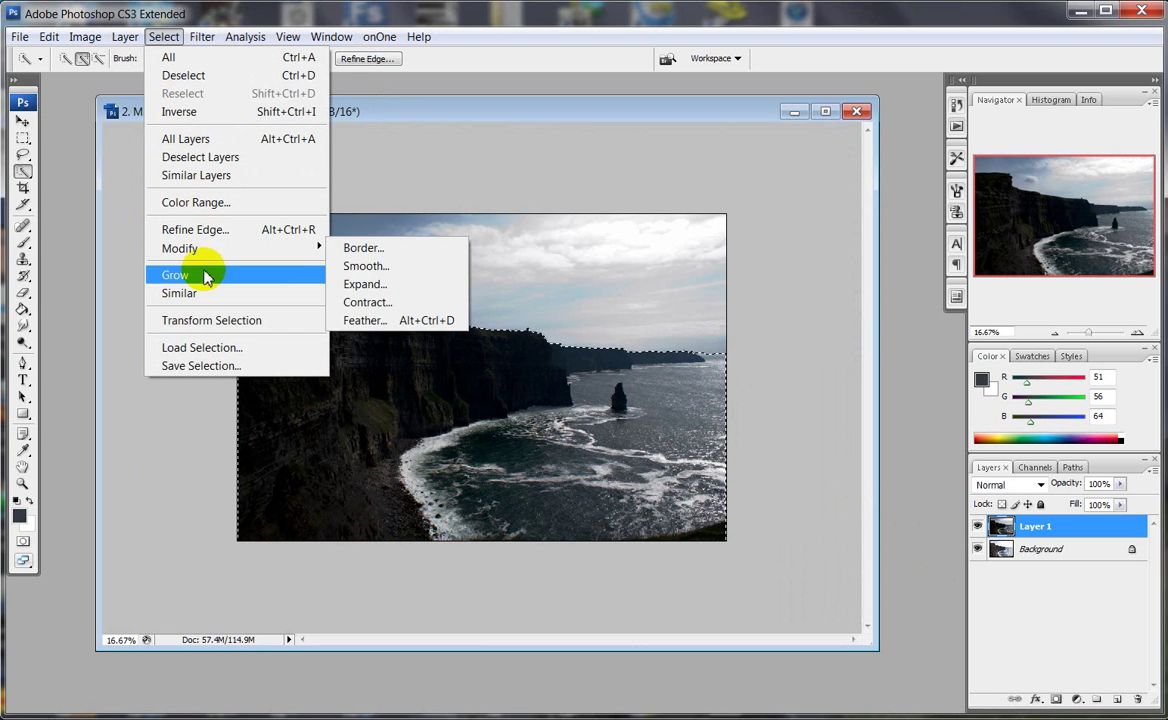
{"action": "left_click", "coordinate": [183, 112]}
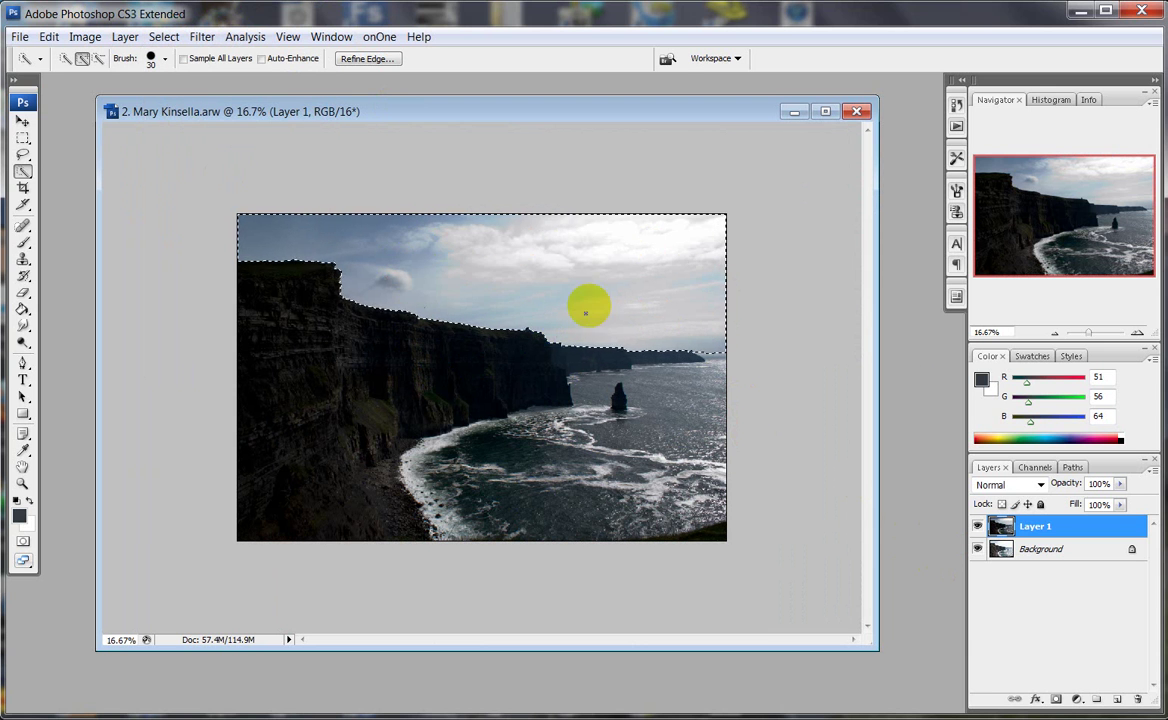
Refine the edge of the sky selection with Feather 1.9 px and Contract/Expand -4%.
{"action": "left_click", "coordinate": [164, 37]}
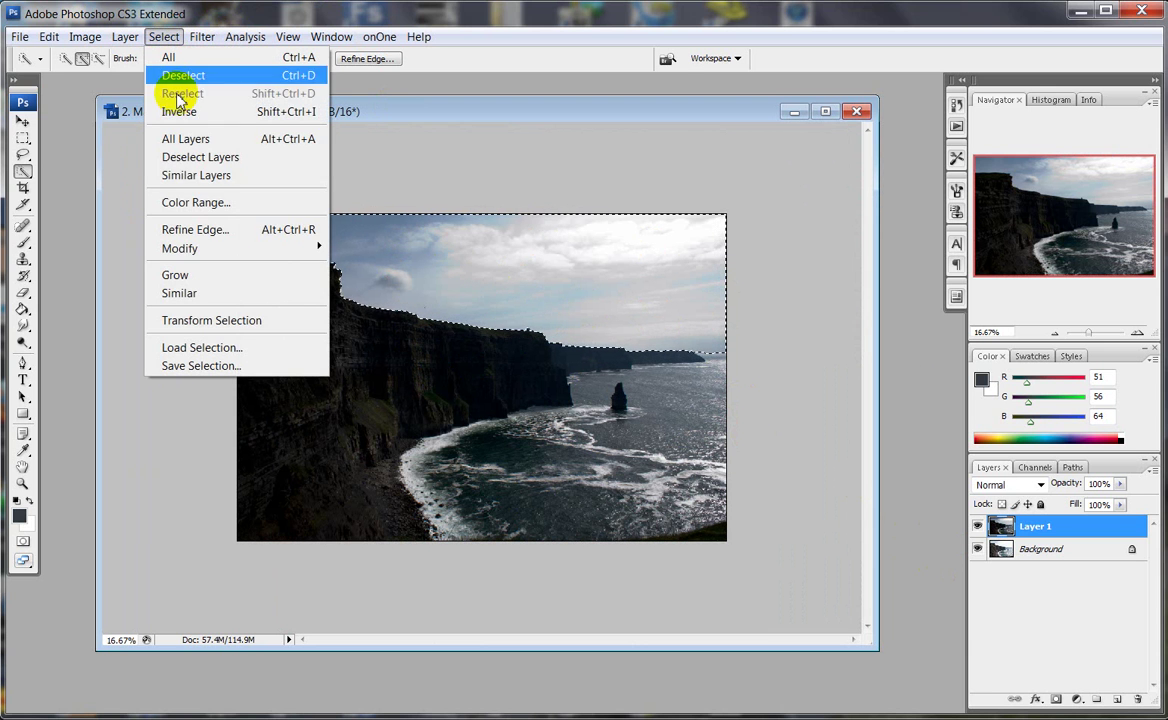
{"action": "left_click", "coordinate": [194, 229]}
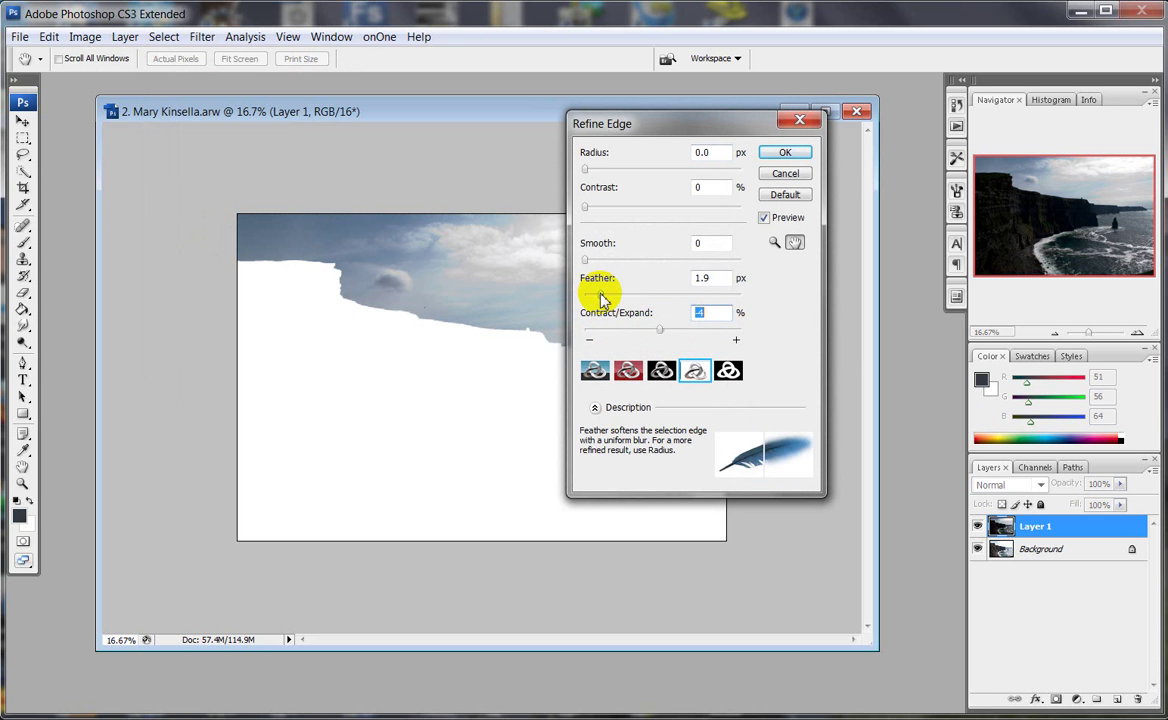
{"action": "left_click", "coordinate": [784, 152]}
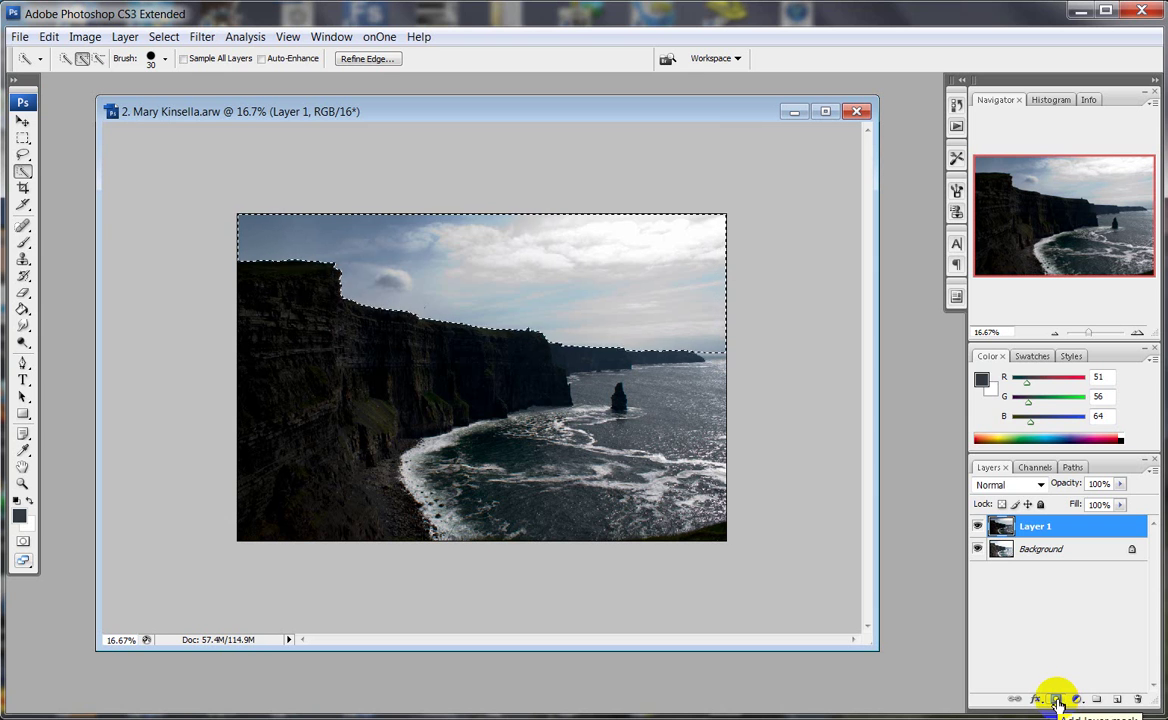
Add a layer mask to Layer 1 from the sky selection and toggle the layer's visibility to compare the result.
{"action": "left_click", "coordinate": [1058, 700]}
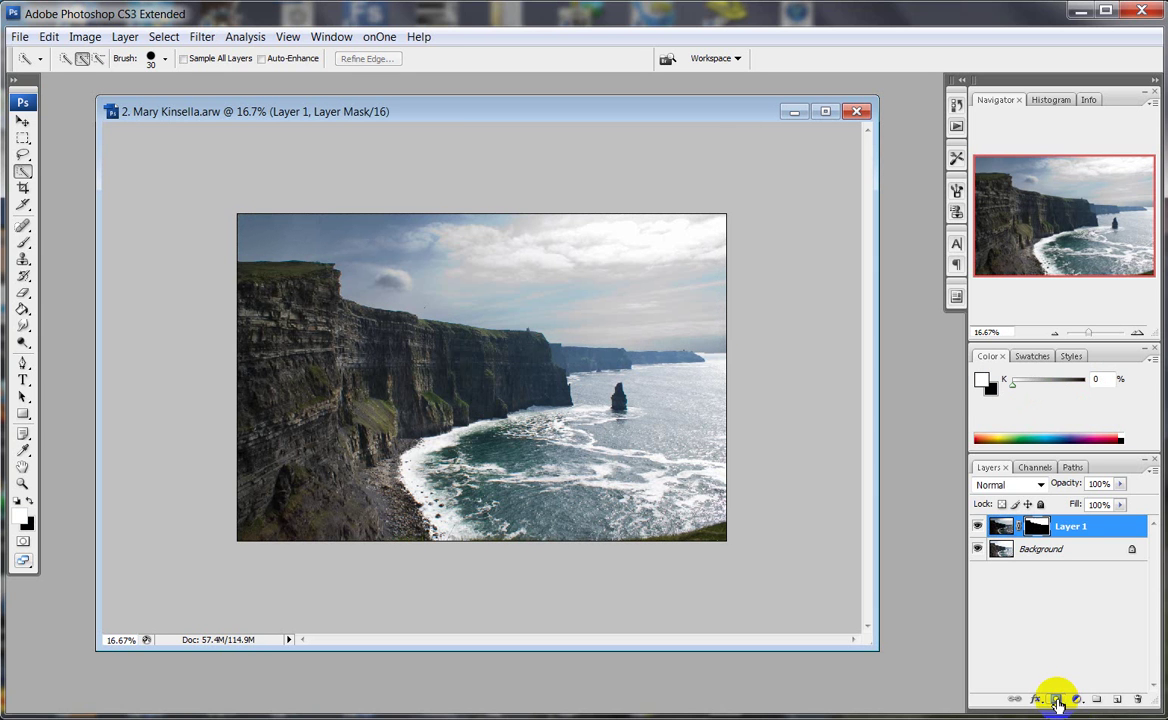
{"action": "left_click", "coordinate": [978, 527]}
{"action": "left_click", "coordinate": [978, 527]}
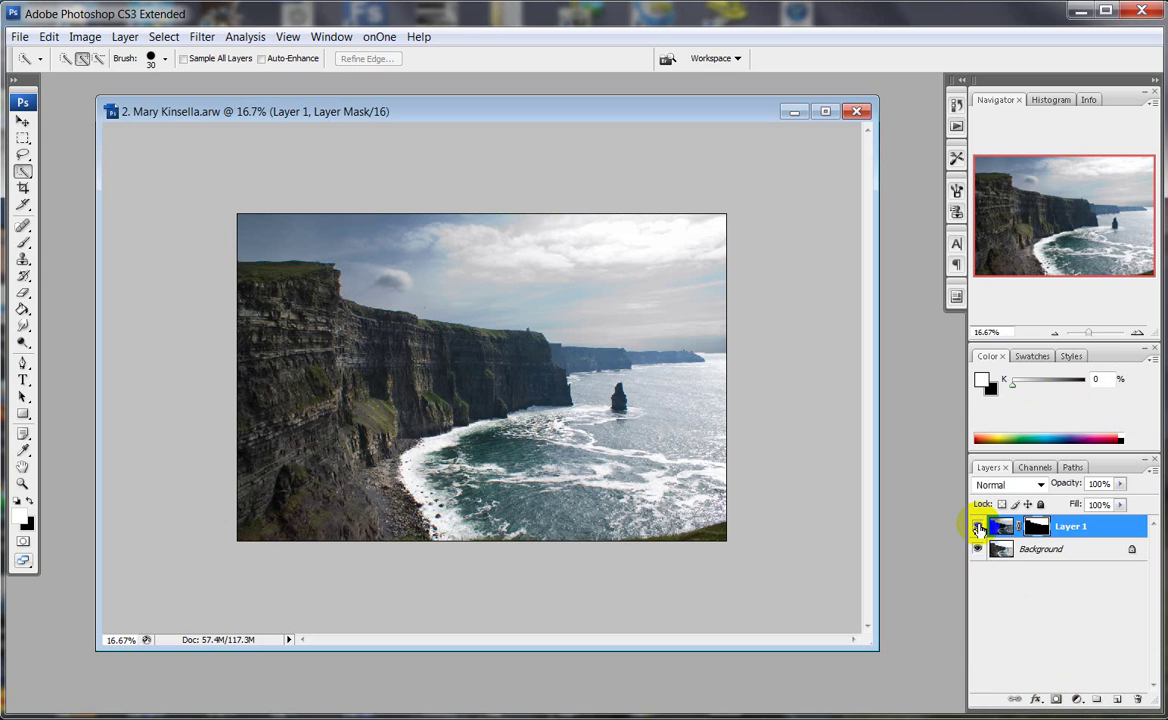